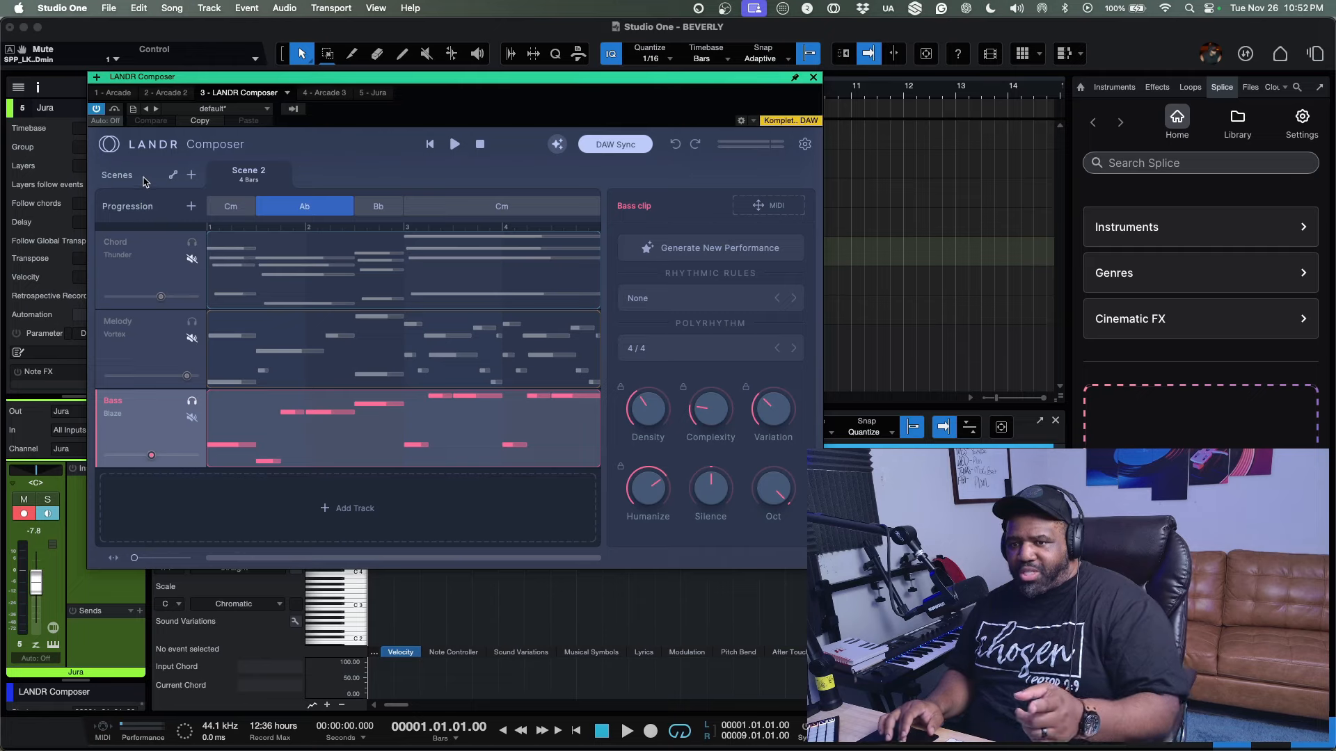
Add two new scenes to the composition and open the Chord track's sound settings.
left_click(191, 175)
left_click(191, 174)
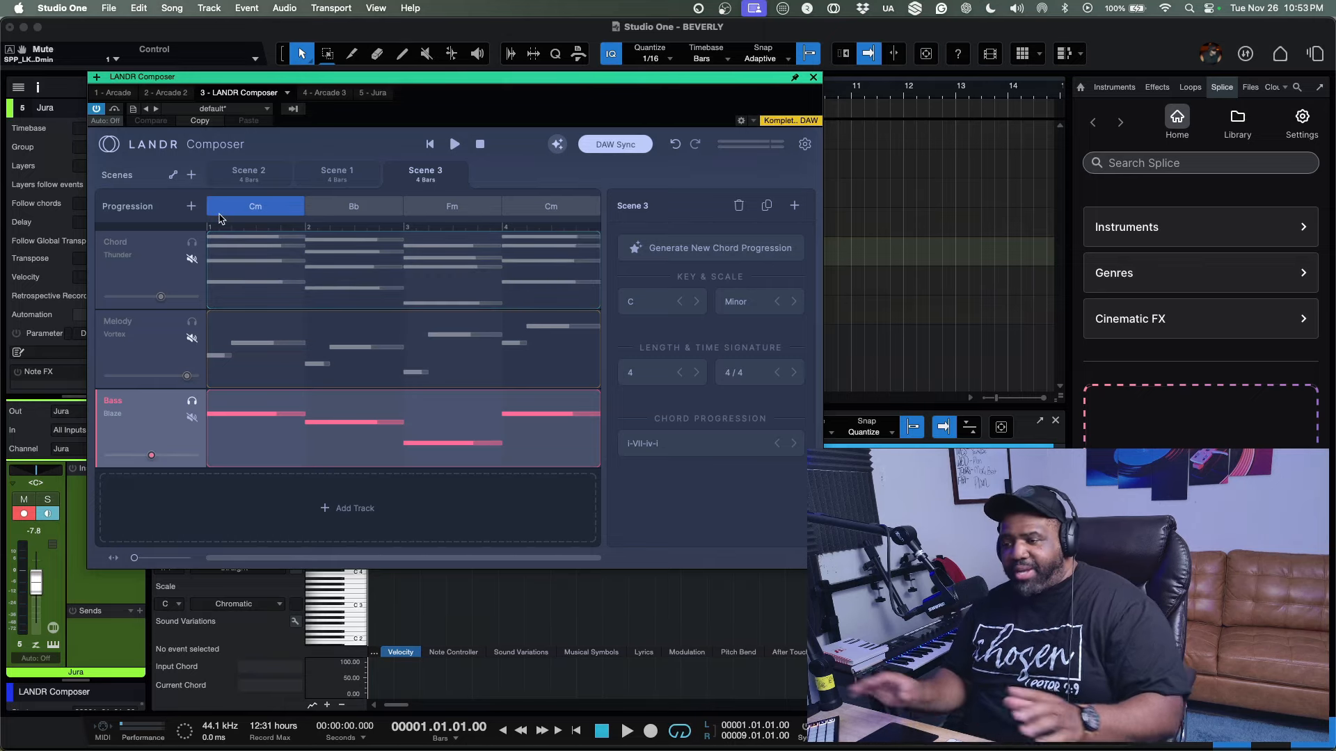
left_click(149, 280)
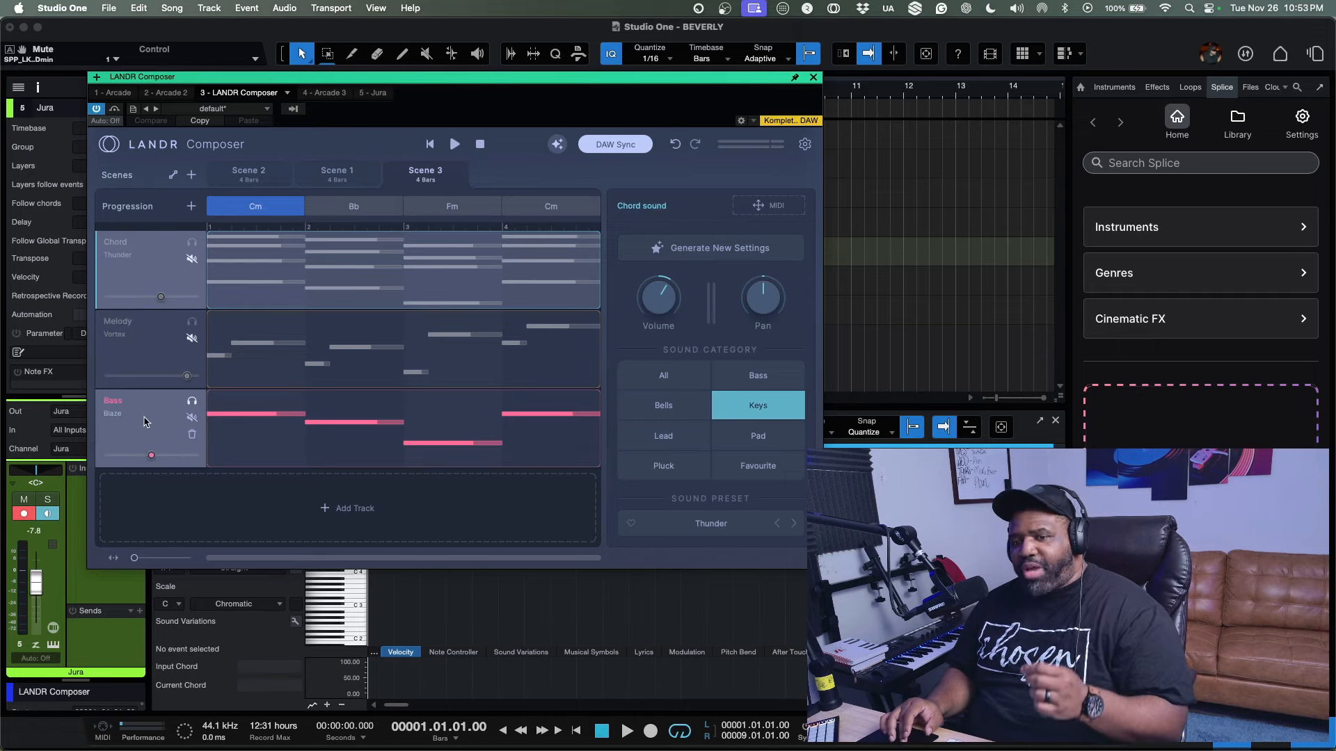
Try adding a second Chord track below the Bass track, and delete it again.
left_click(326, 506)
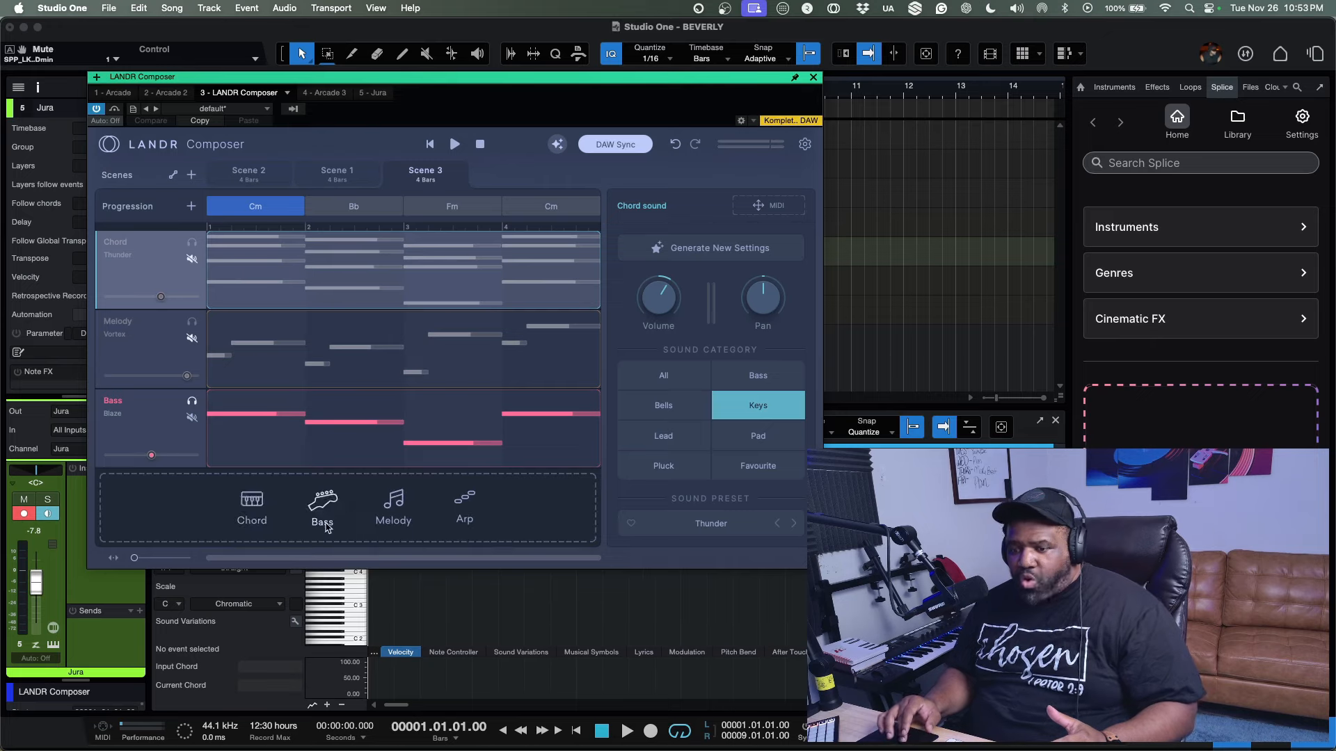
left_click(257, 513)
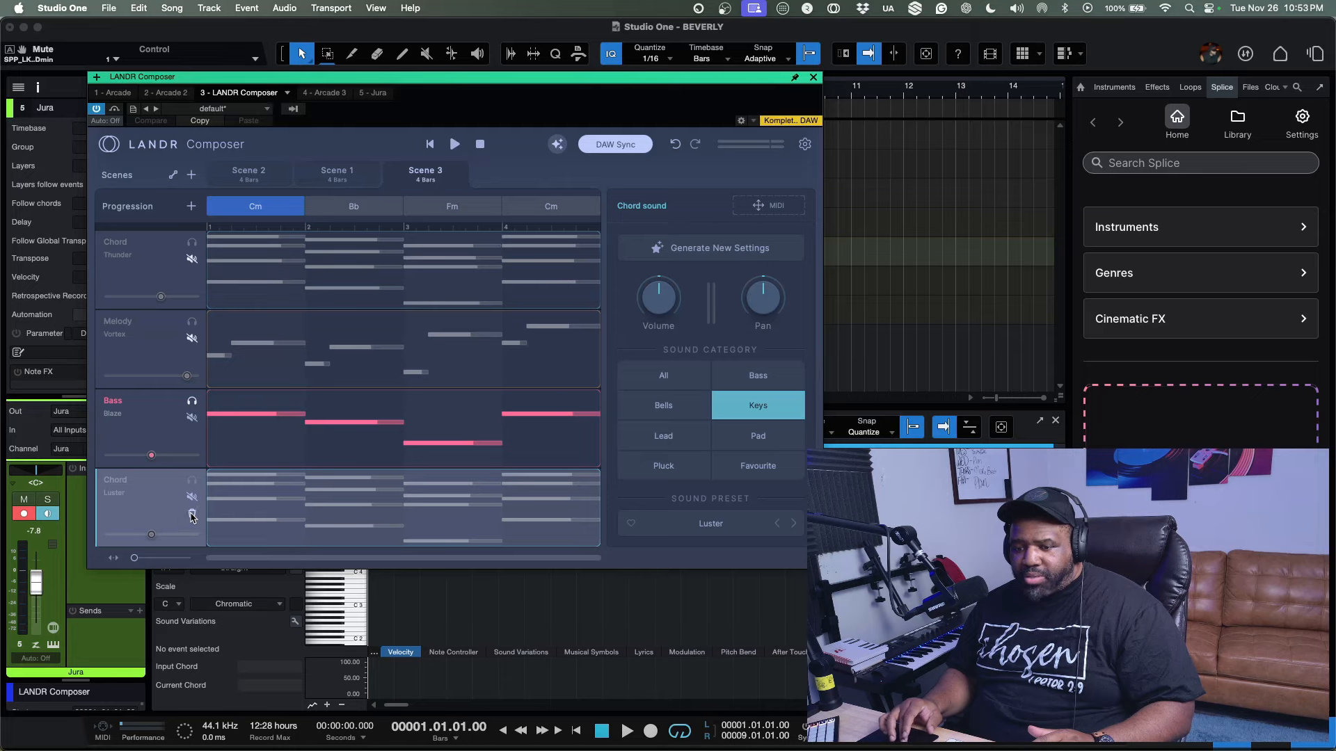
left_click(192, 515)
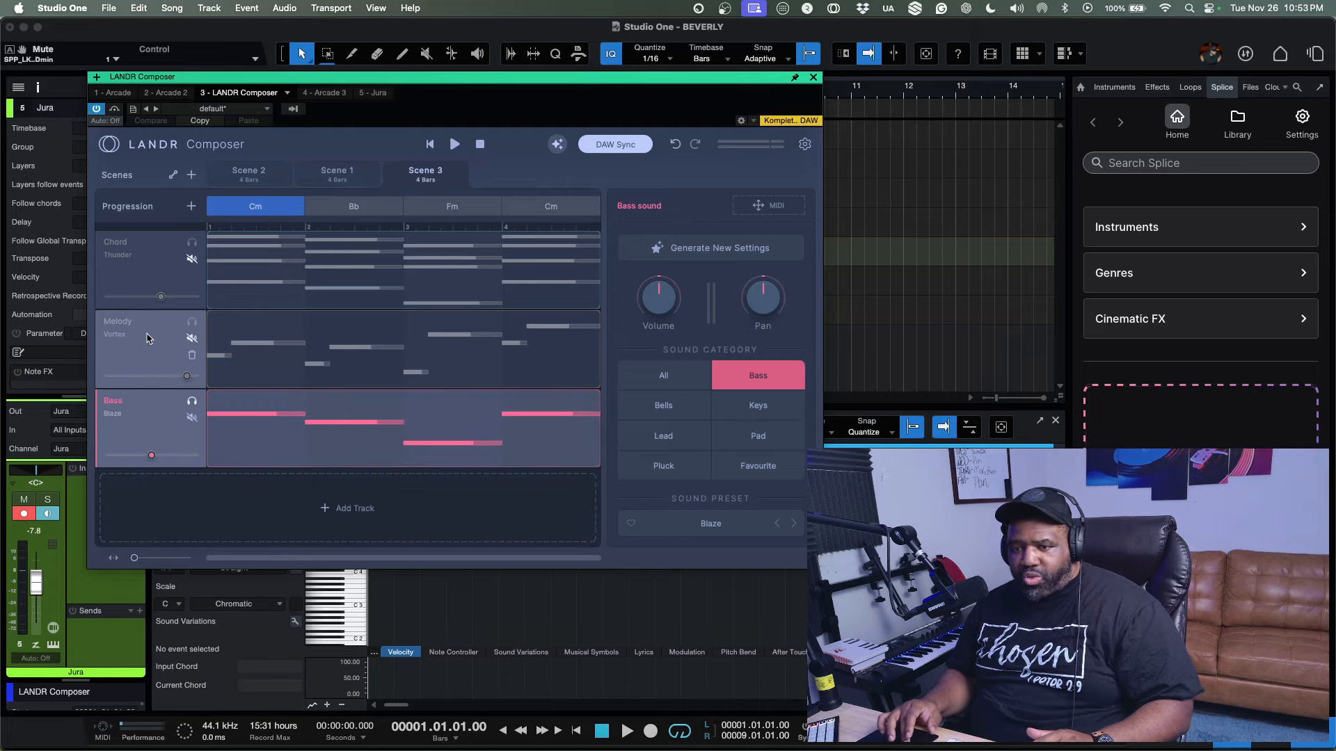
mouse_move(381, 485)
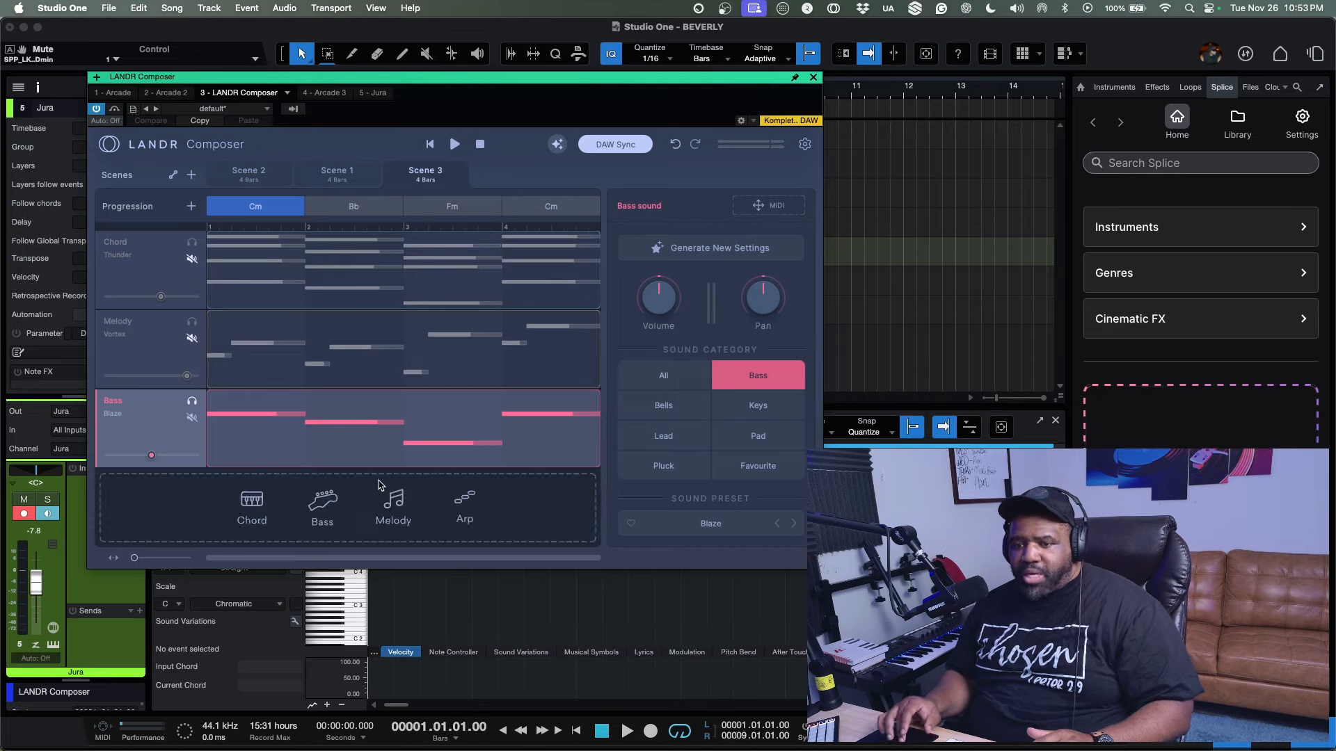
Open the Chord clip of Scene 3 in the note editor and generate a new performance for it.
left_click(299, 273)
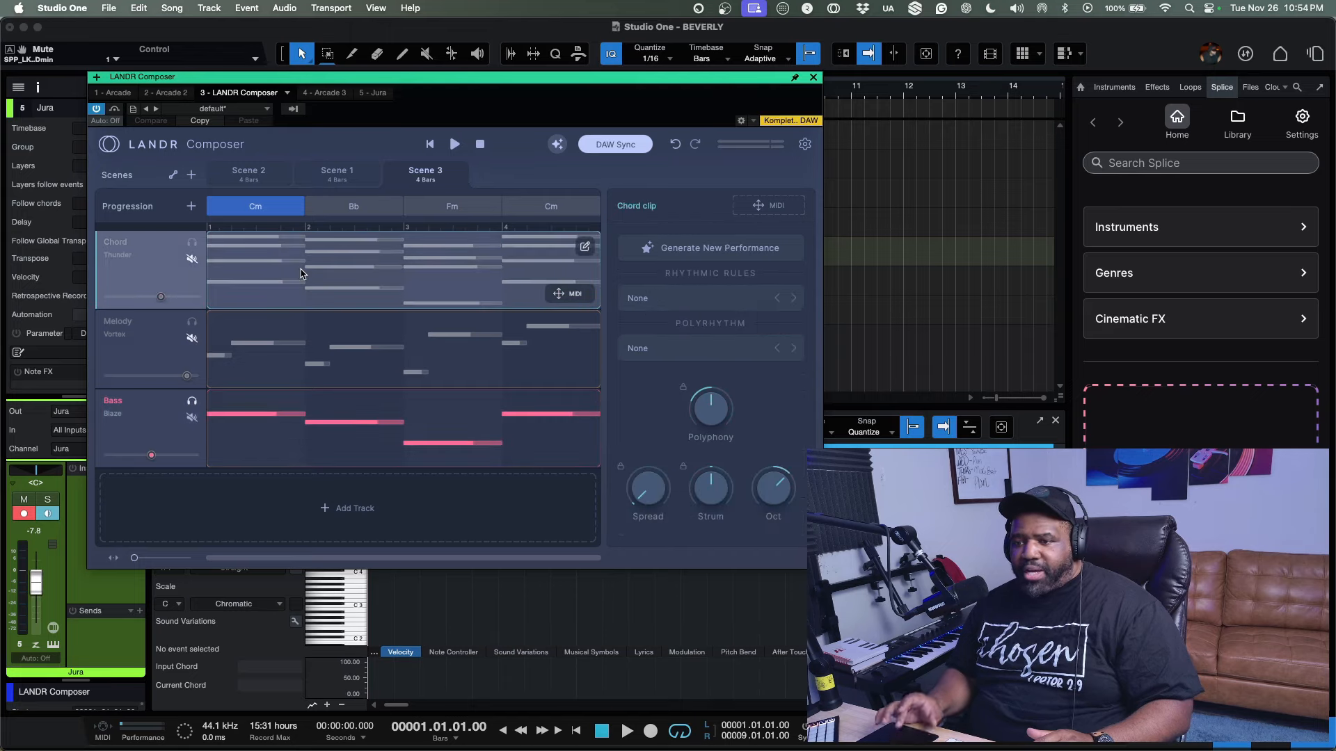
left_click(586, 249)
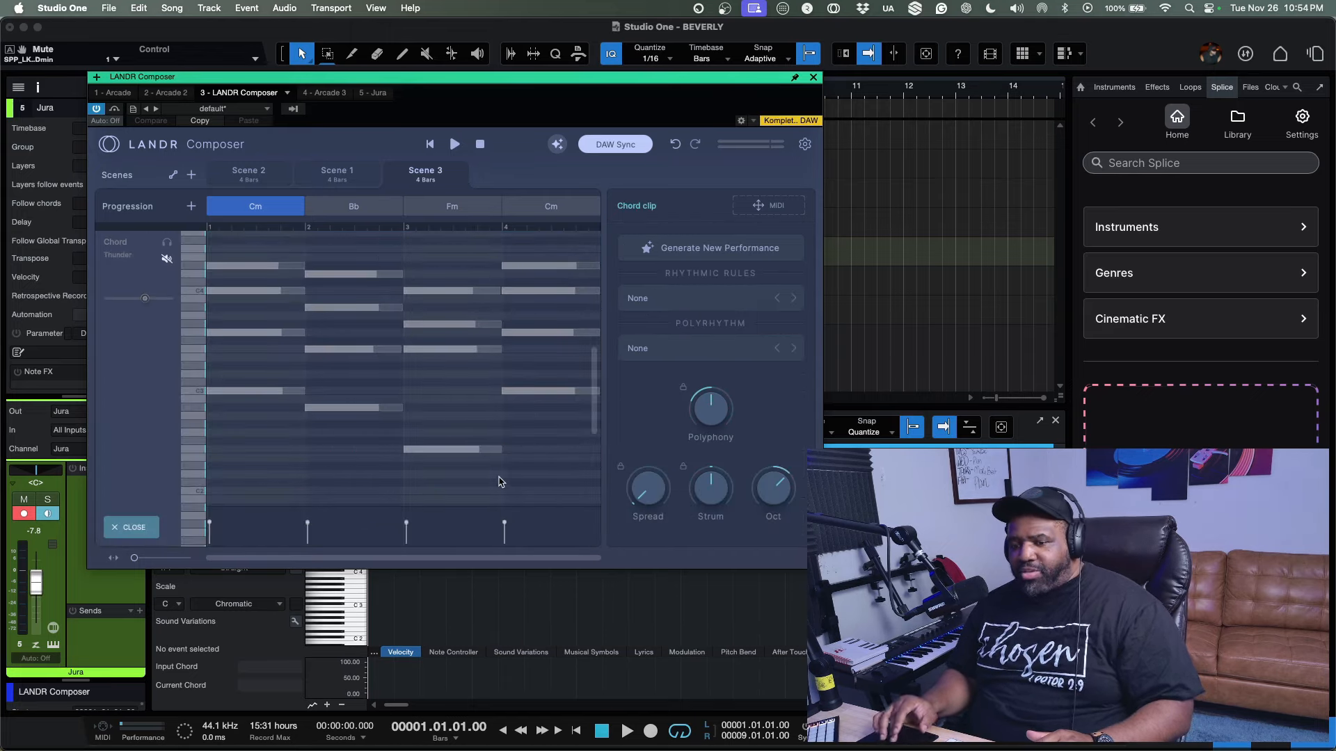
mouse_move(134, 558)
left_mouse_down()
mouse_move(155, 561)
mouse_move(120, 565)
left_mouse_up()
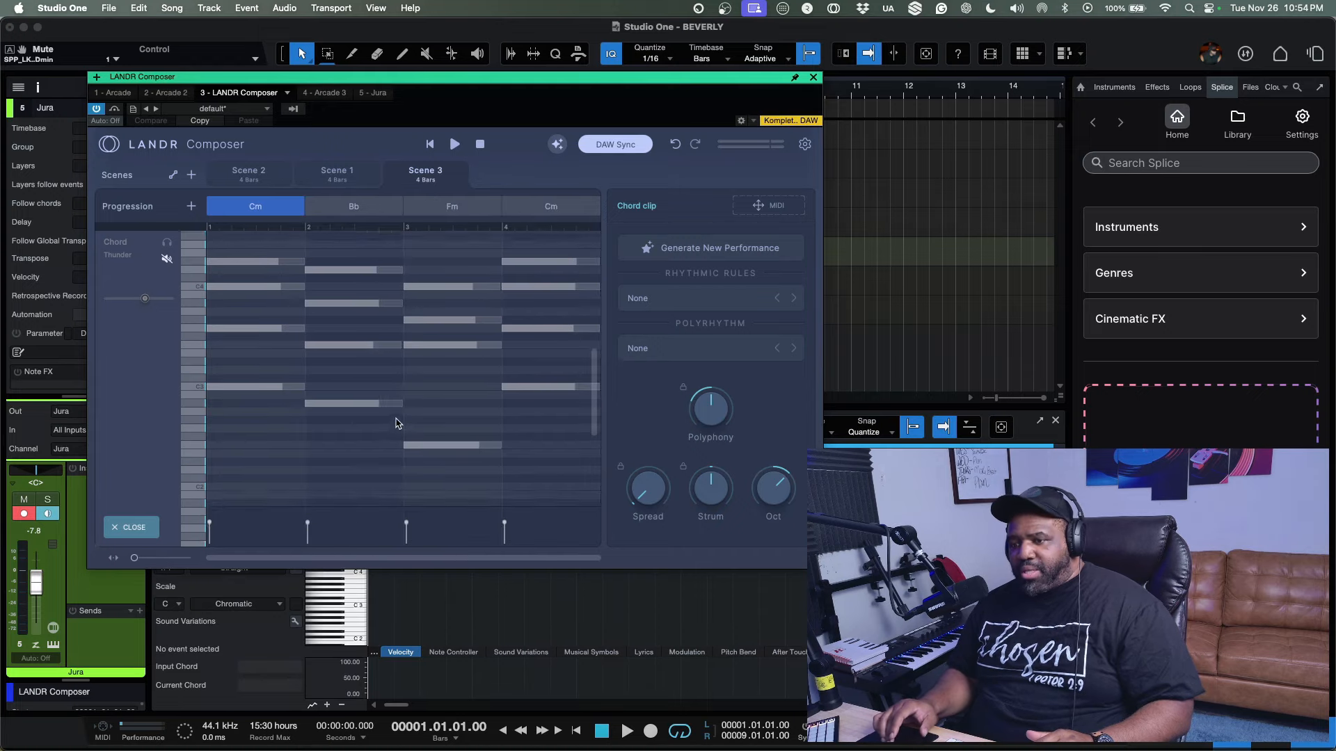
scroll(396, 424, "up", 3)
left_click(445, 385)
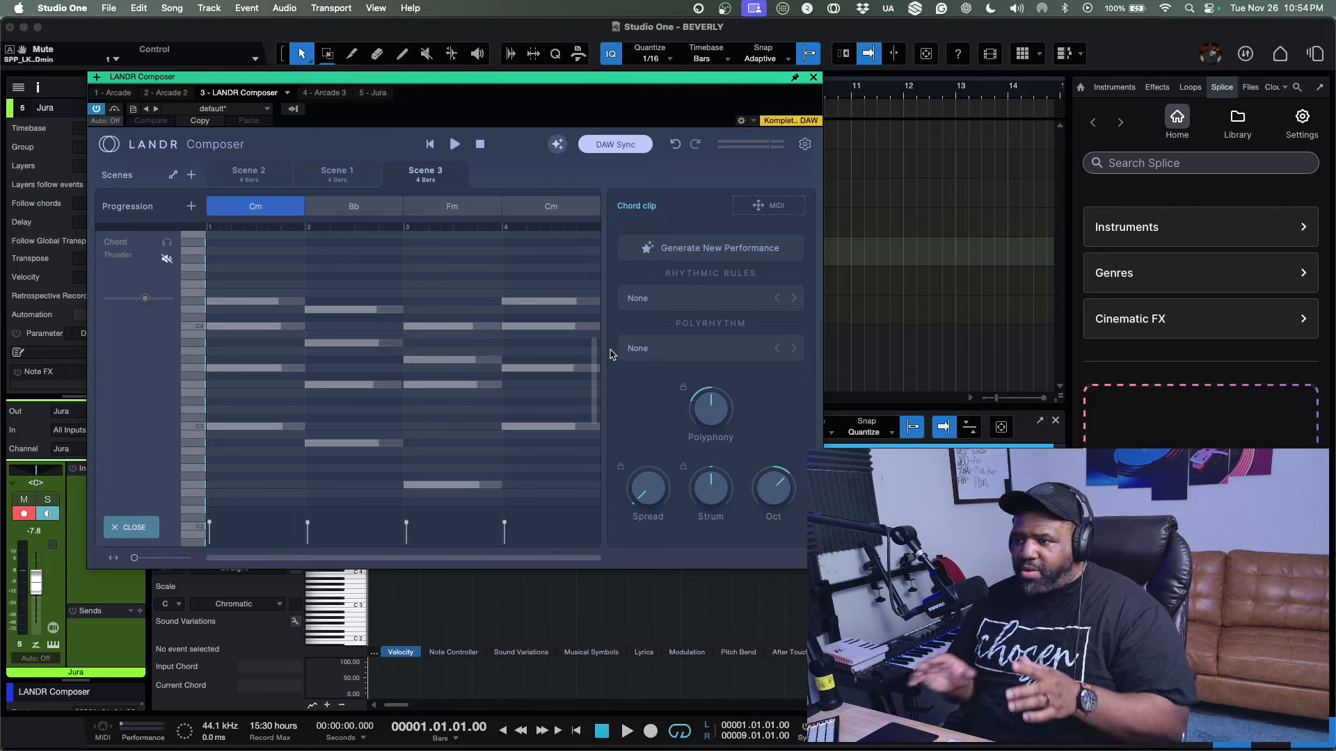
left_click(706, 252)
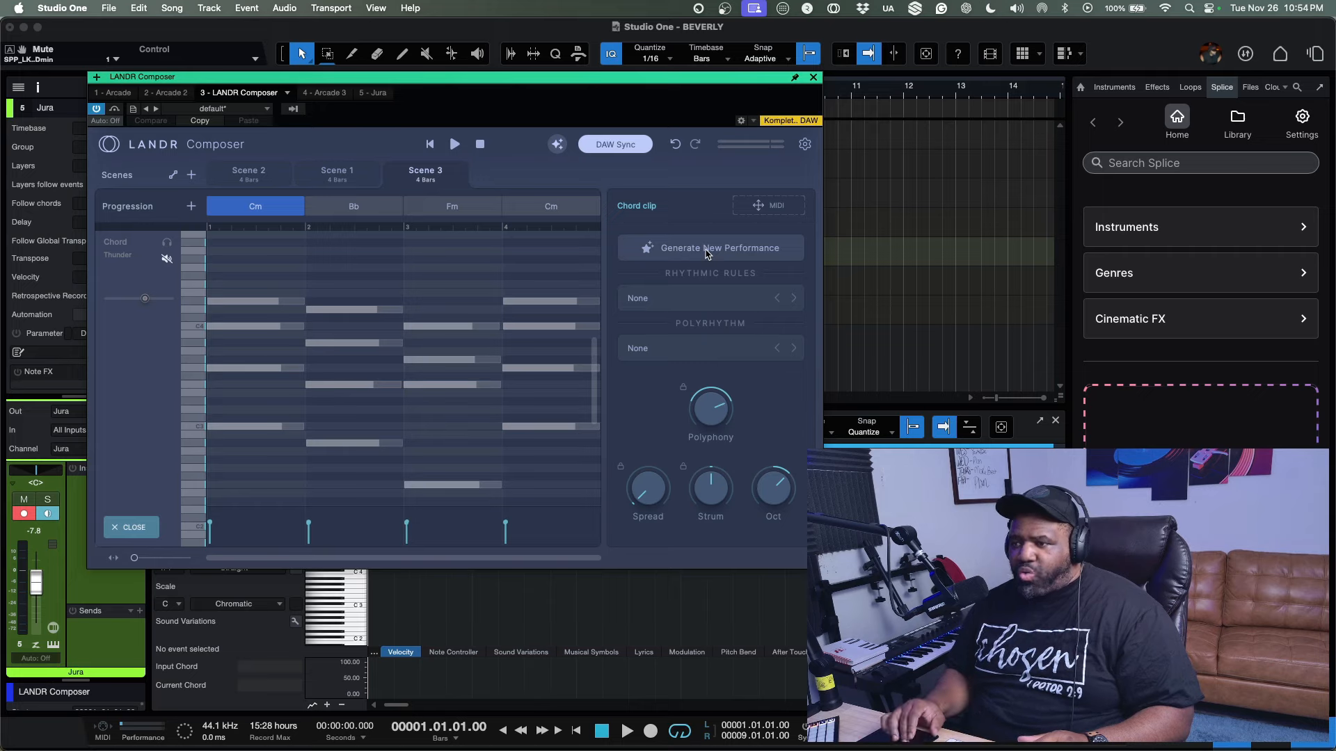
Review the available rhythmic rules and polyrhythm options for the Chord clip, leaving both set to None.
left_click(721, 301)
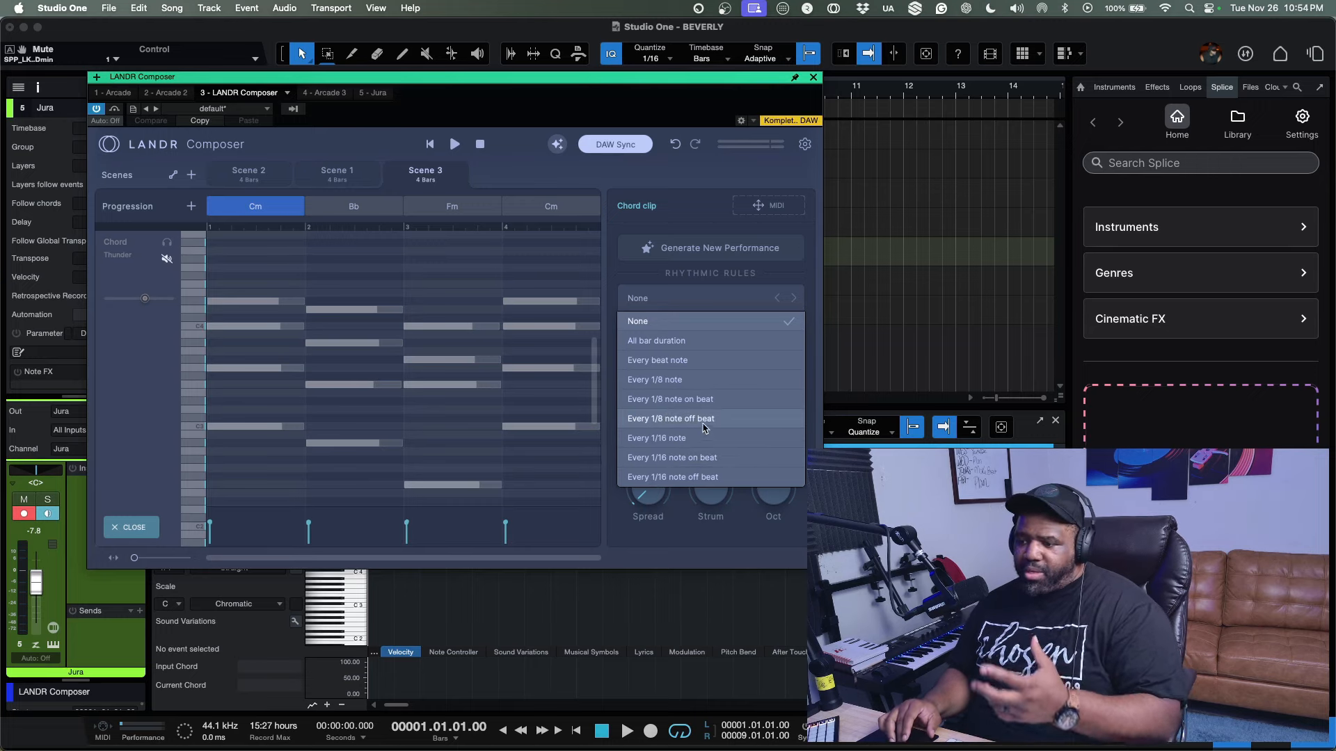
left_click(712, 281)
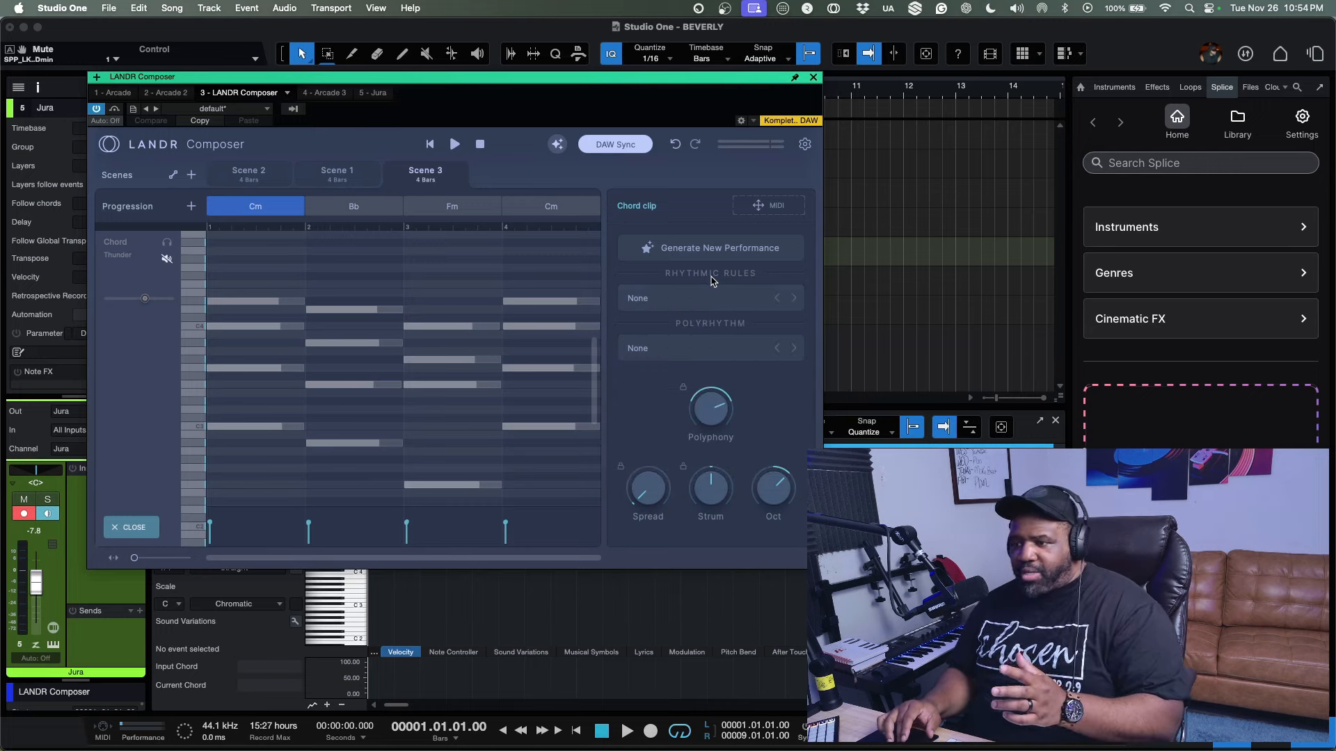
left_click(709, 349)
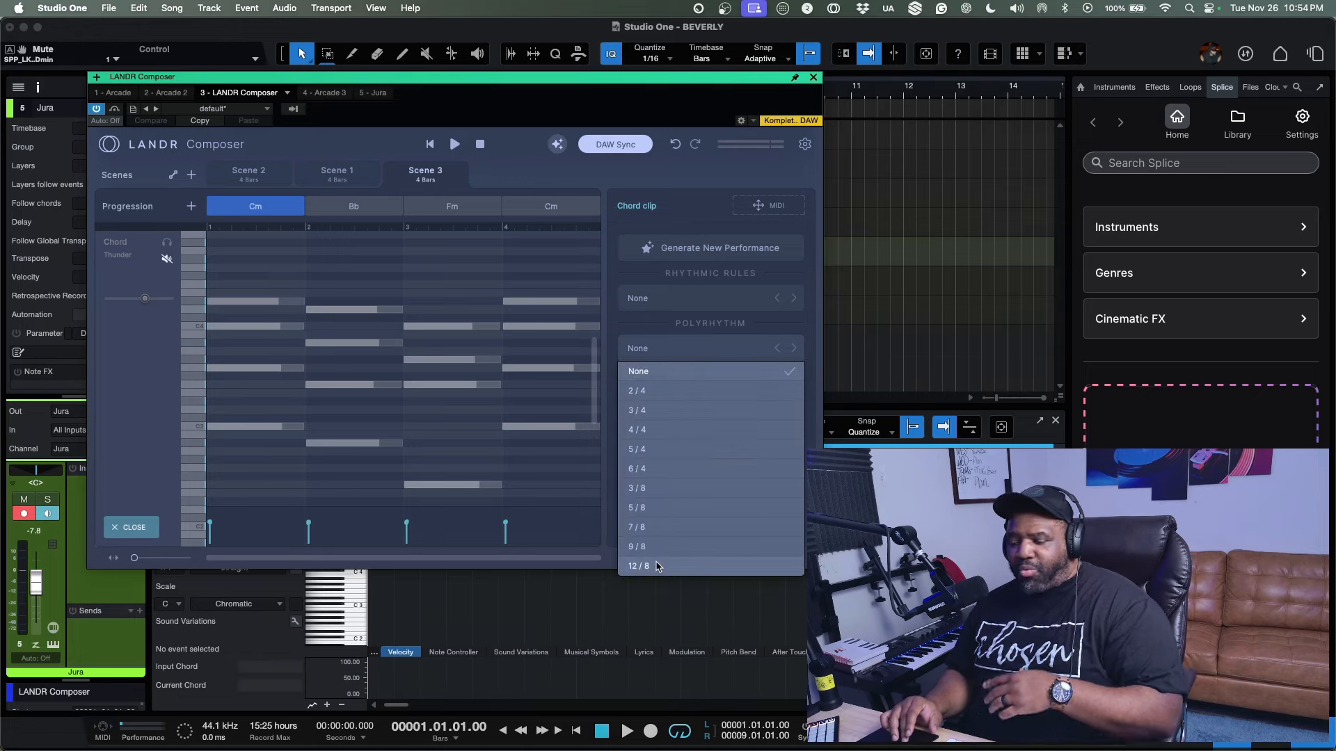
left_click(659, 325)
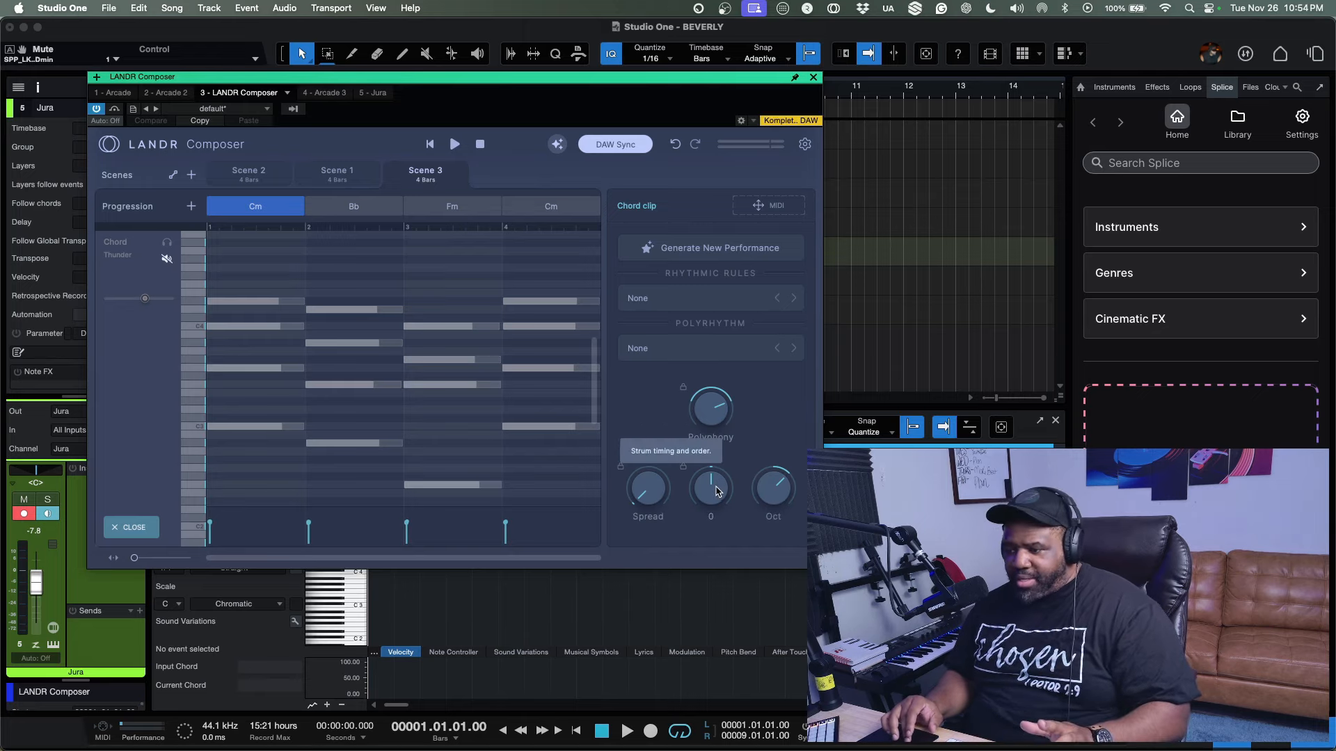
Raise the Chord clip's strum and spread with polyphony at 6, and generate a new performance.
left_click_drag(715, 487, 652, 451)
left_click_drag(718, 418, 714, 390)
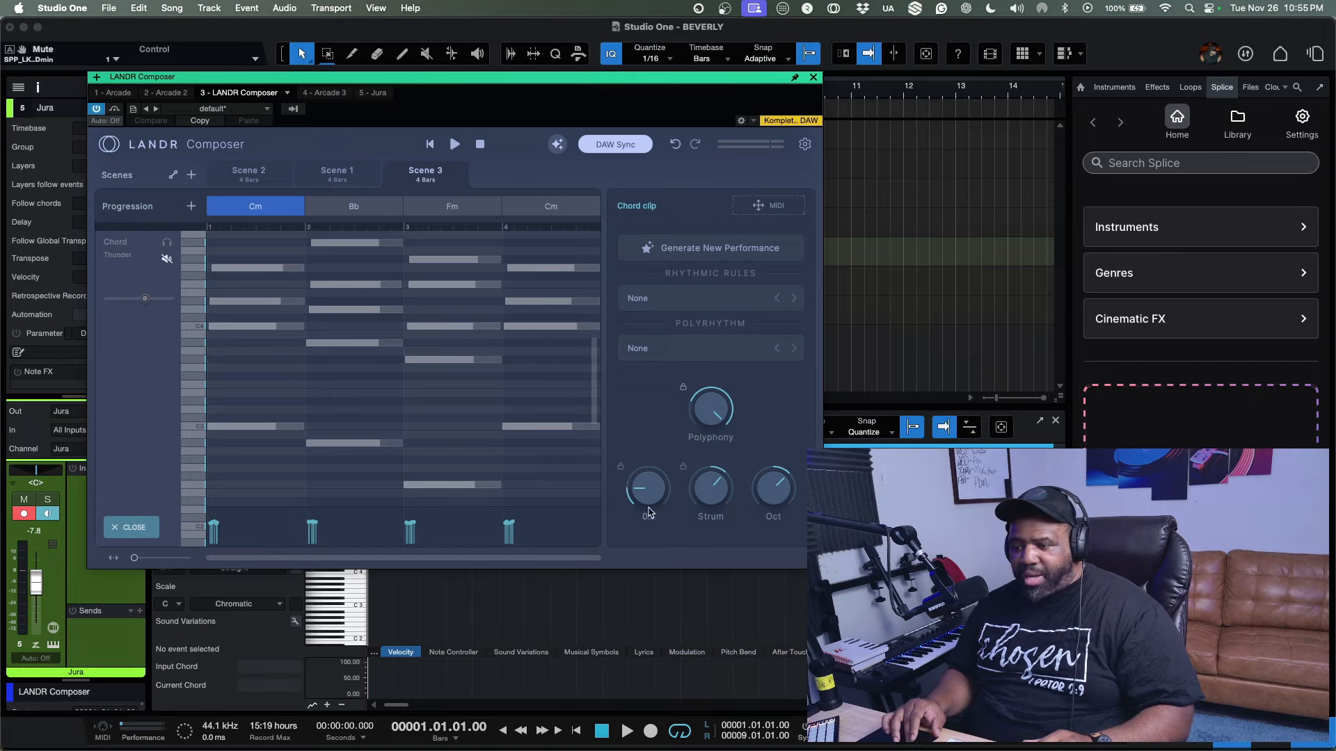
left_click_drag(647, 493, 649, 486)
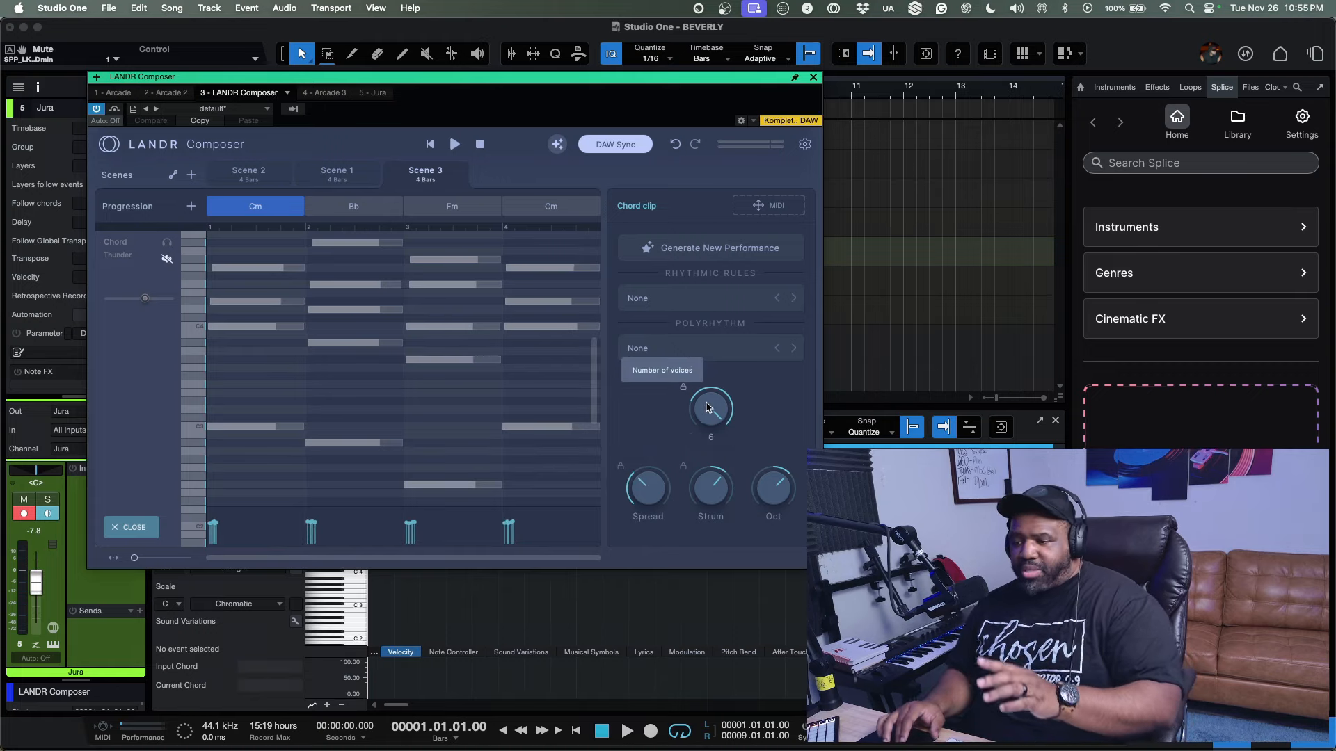
left_click(716, 254)
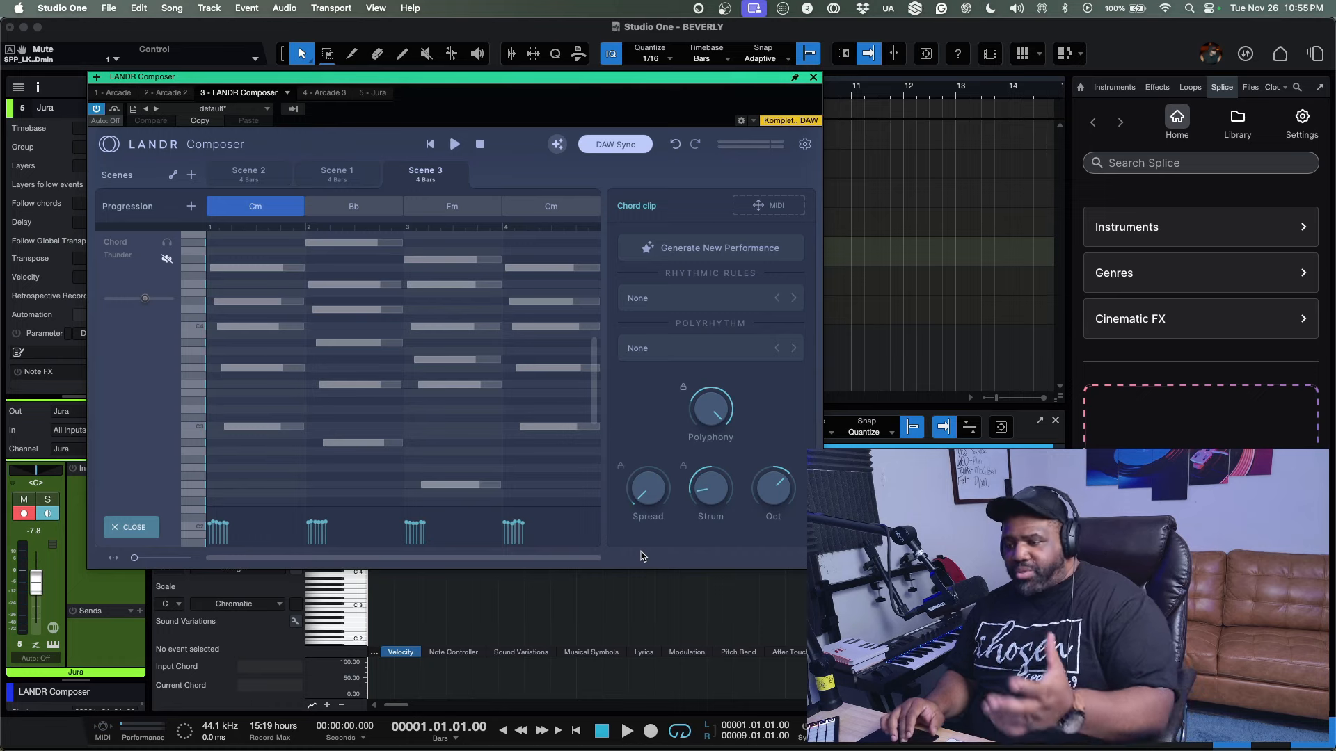
mouse_move(689, 486)
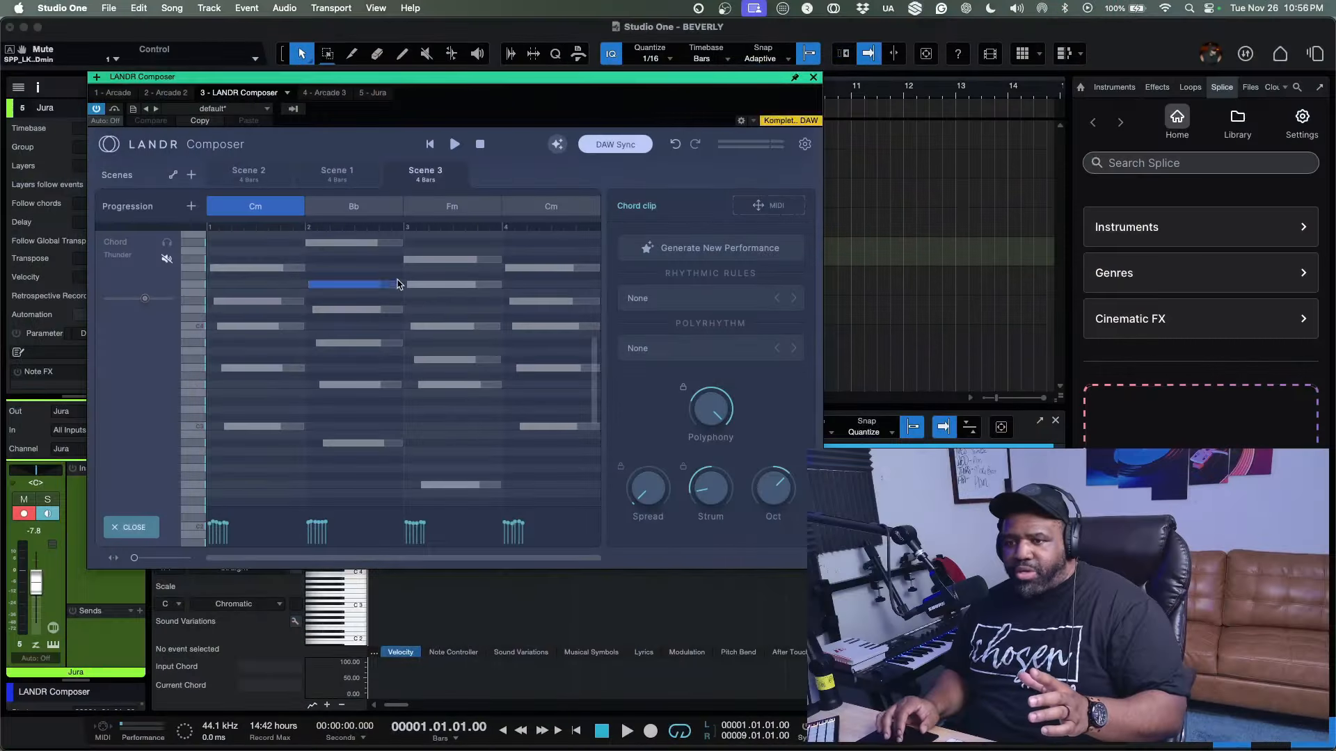
Switch to Scene 2 and close the Chord note editor to return to the track overview.
left_click(268, 179)
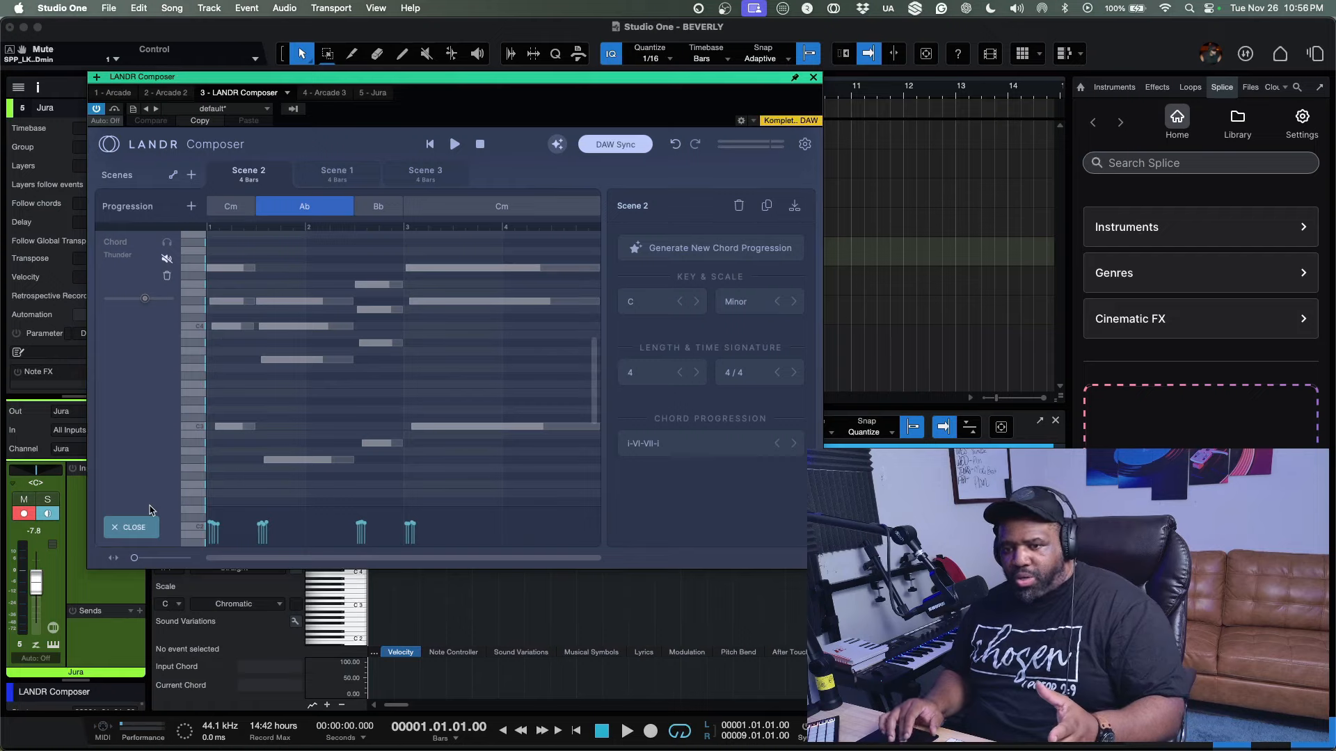
left_click(147, 527)
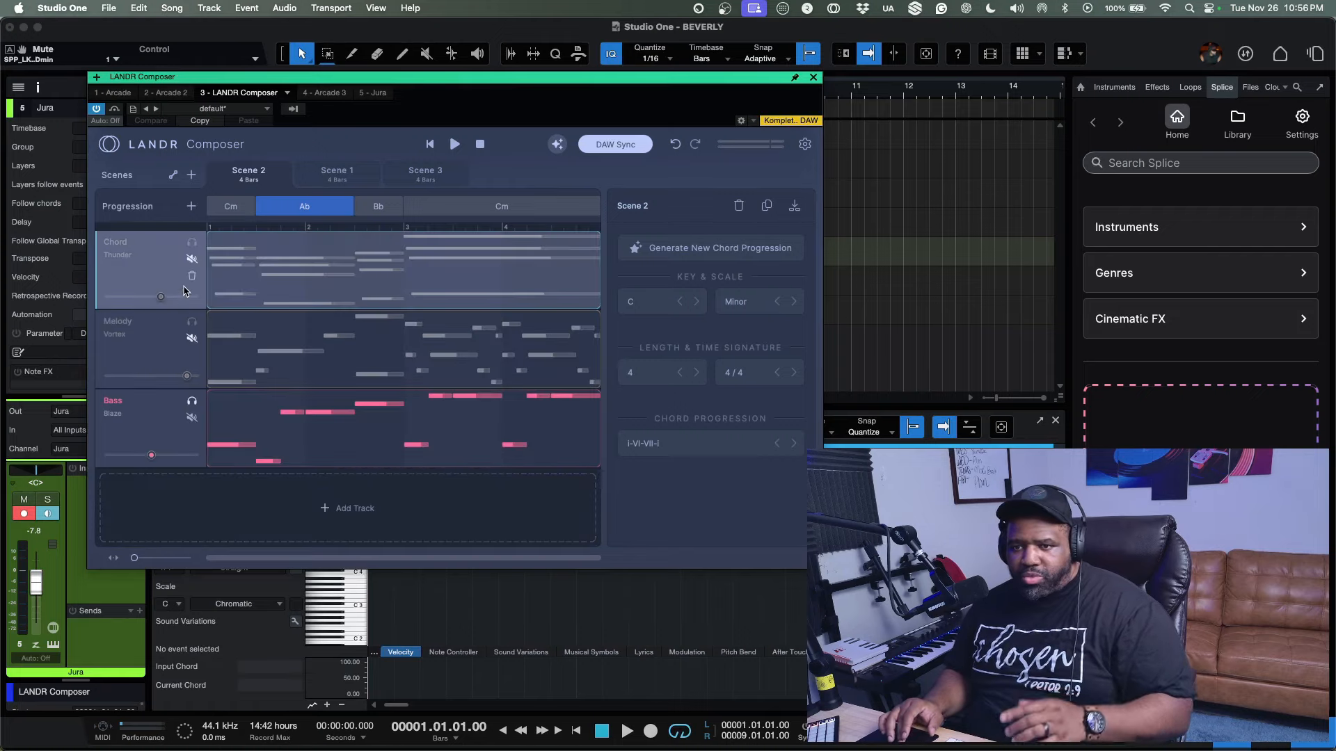
Solo the LANDR Composer track in the arrangement, moving the plug-in window aside and back.
left_click_drag(267, 81, 453, 77)
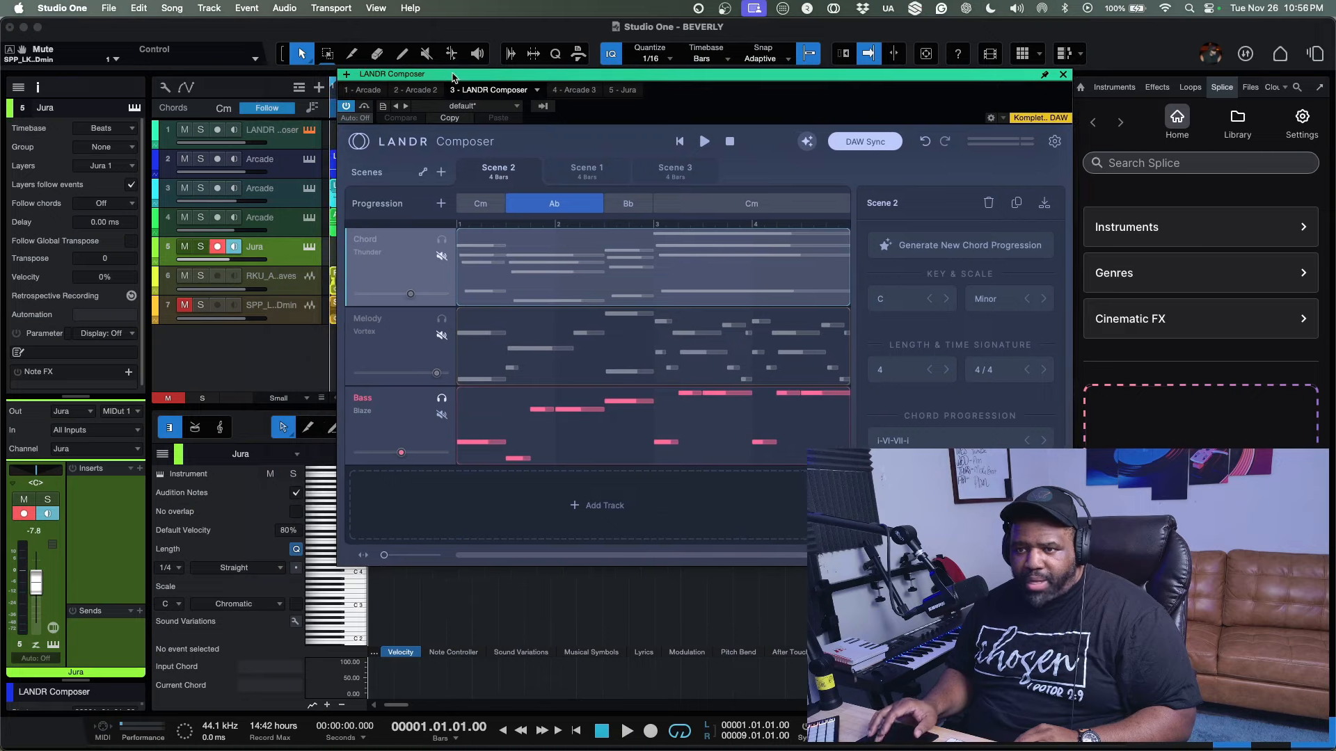
left_click(200, 130)
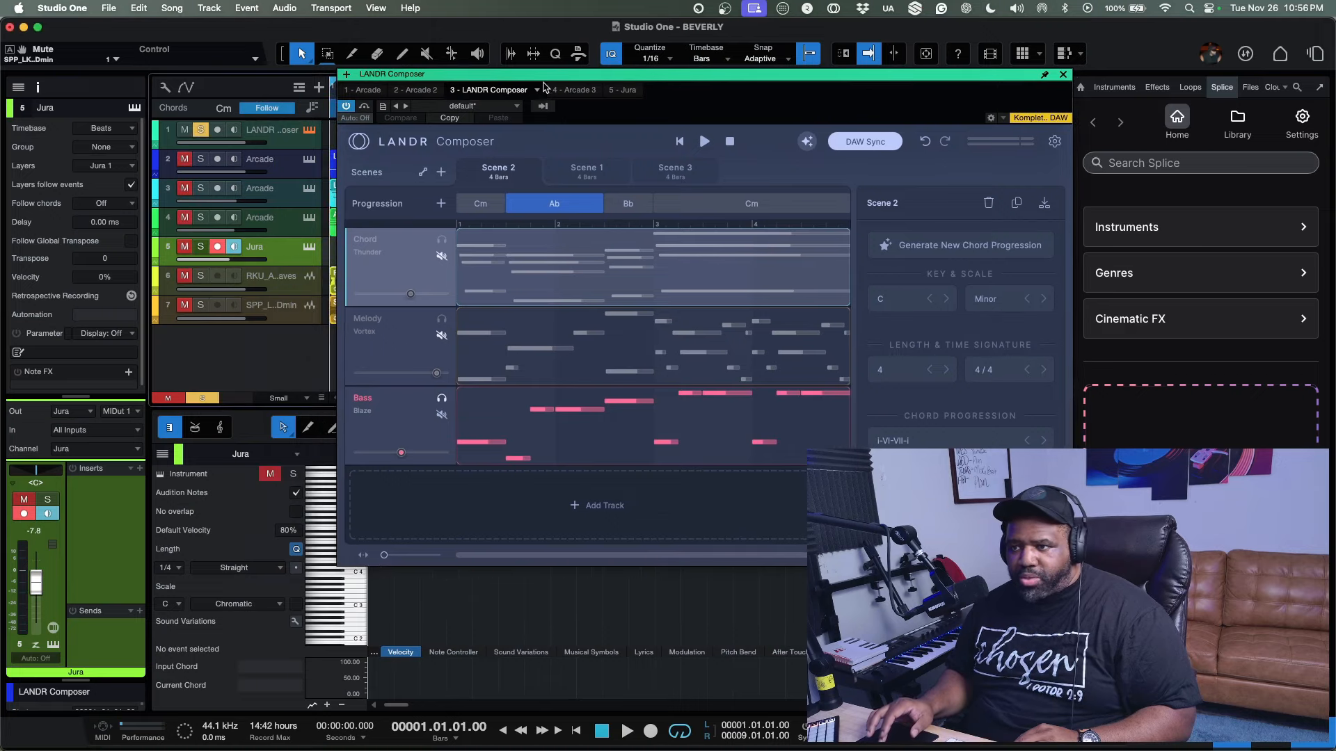
left_click_drag(543, 77, 309, 108)
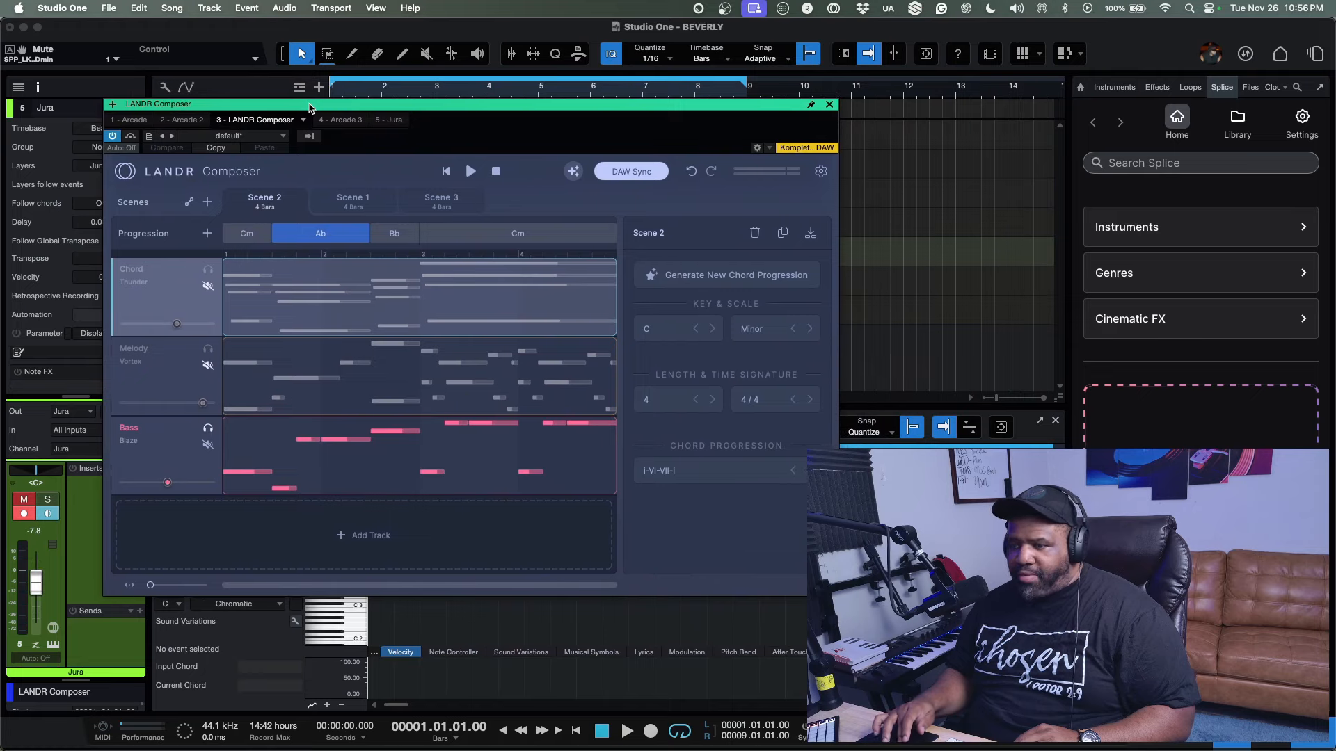
Isolate the Chord track in Scene 2 by unmuting it and muting the Bass track, and play it back.
key("space")
key("space")
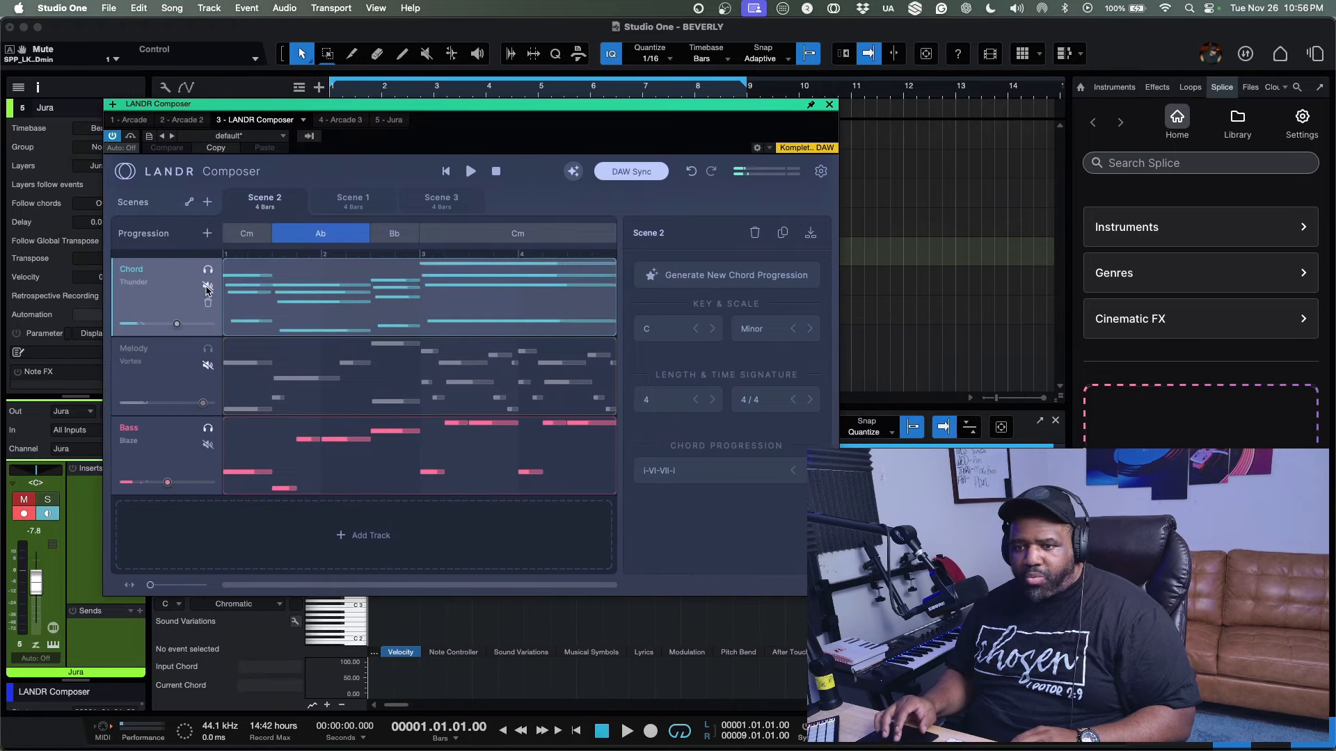
left_click(207, 445)
key("space")
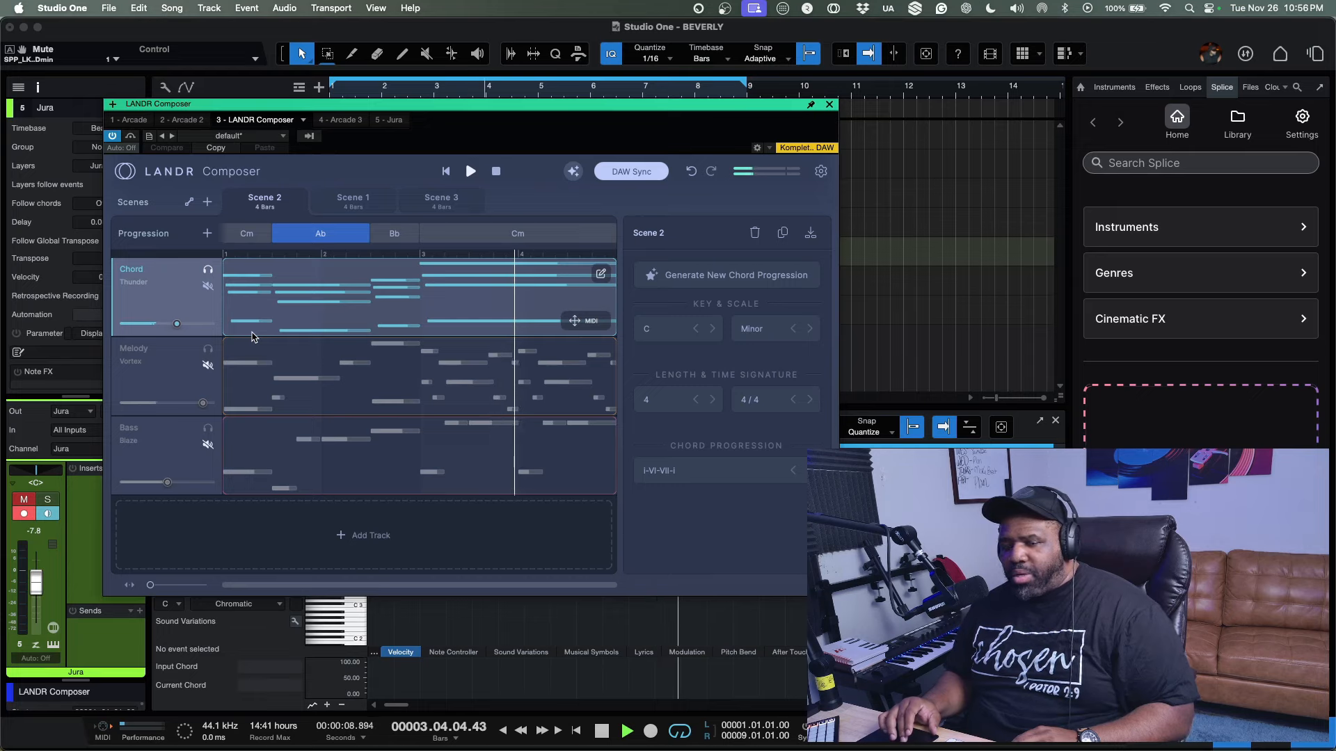
key("space")
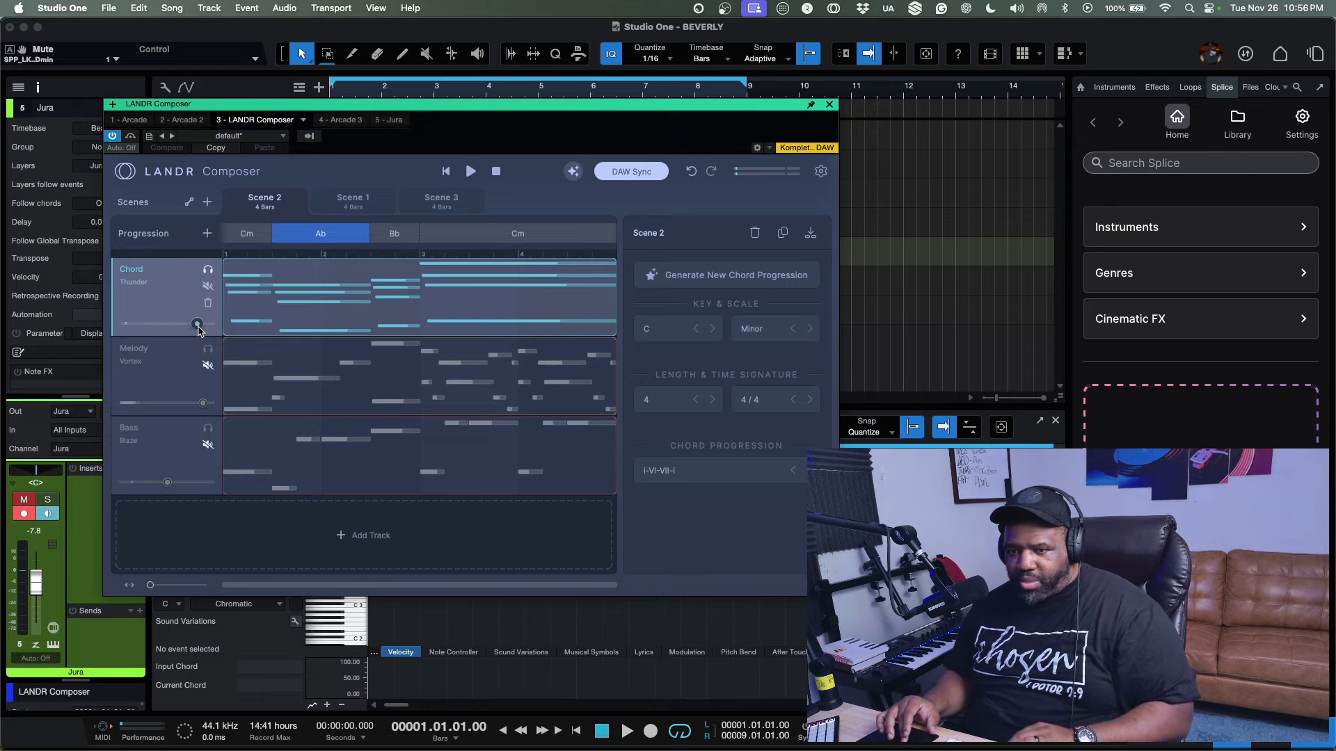
Raise the Chord track's volume and play the scene back to check the level.
left_click_drag(177, 323, 202, 325)
key("space")
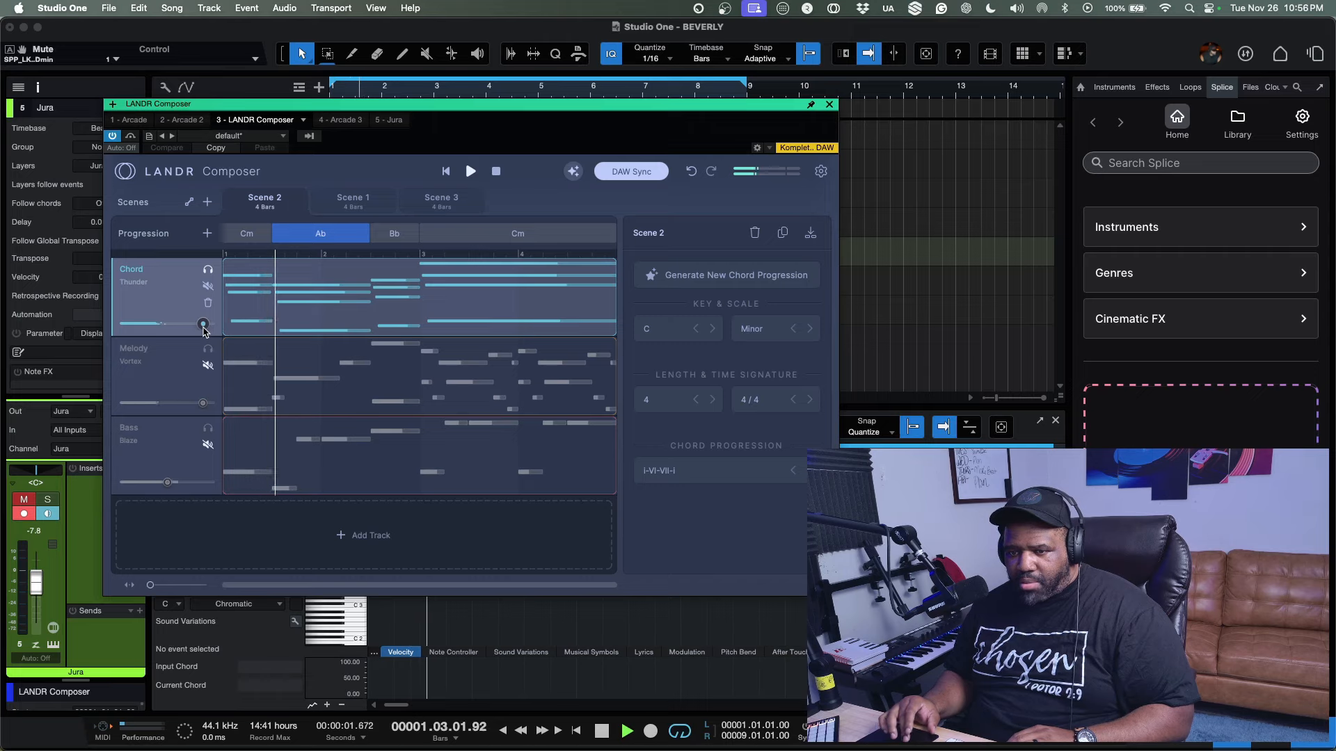
key("space")
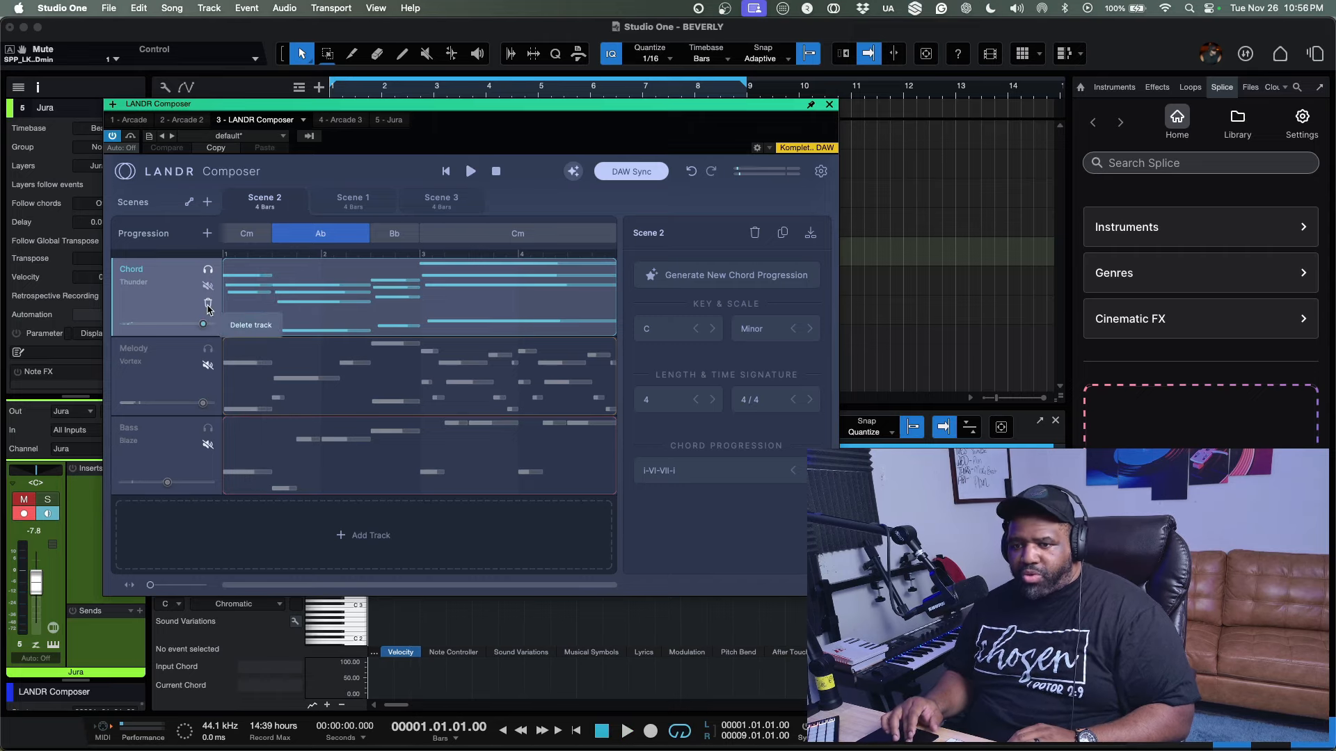
Open the Chord track's sound settings, change the sound category to Pad and audition it.
left_click(171, 311)
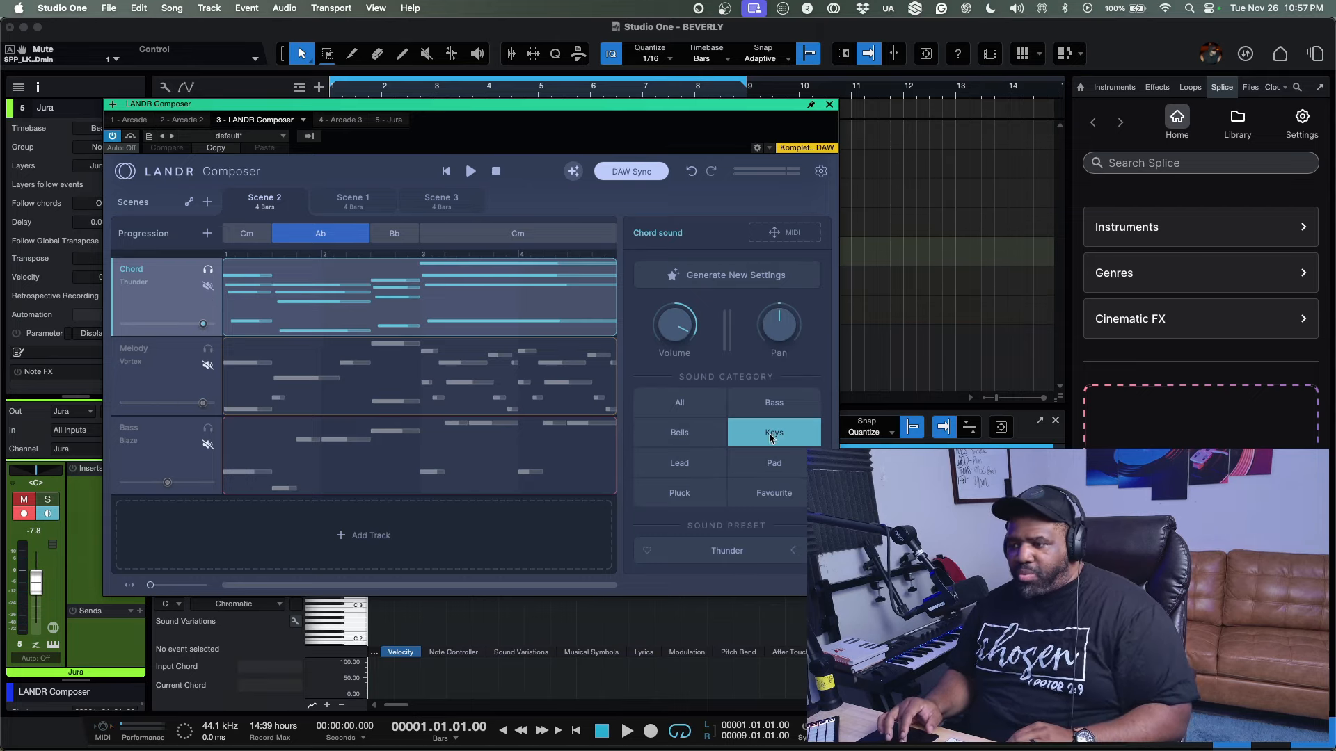
left_click(772, 462)
key("space")
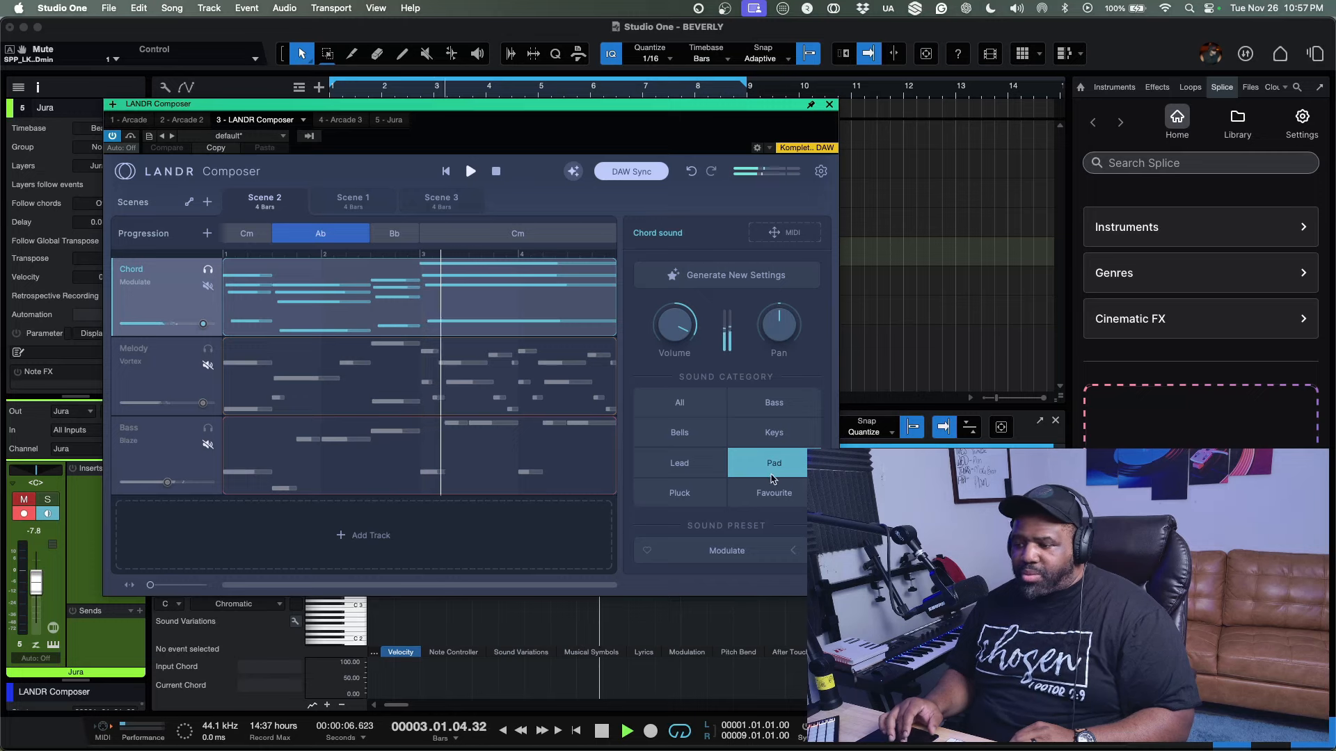
key("space")
Switch the Chord track's sound category to Favourite and audition it.
left_click(772, 492)
key("space")
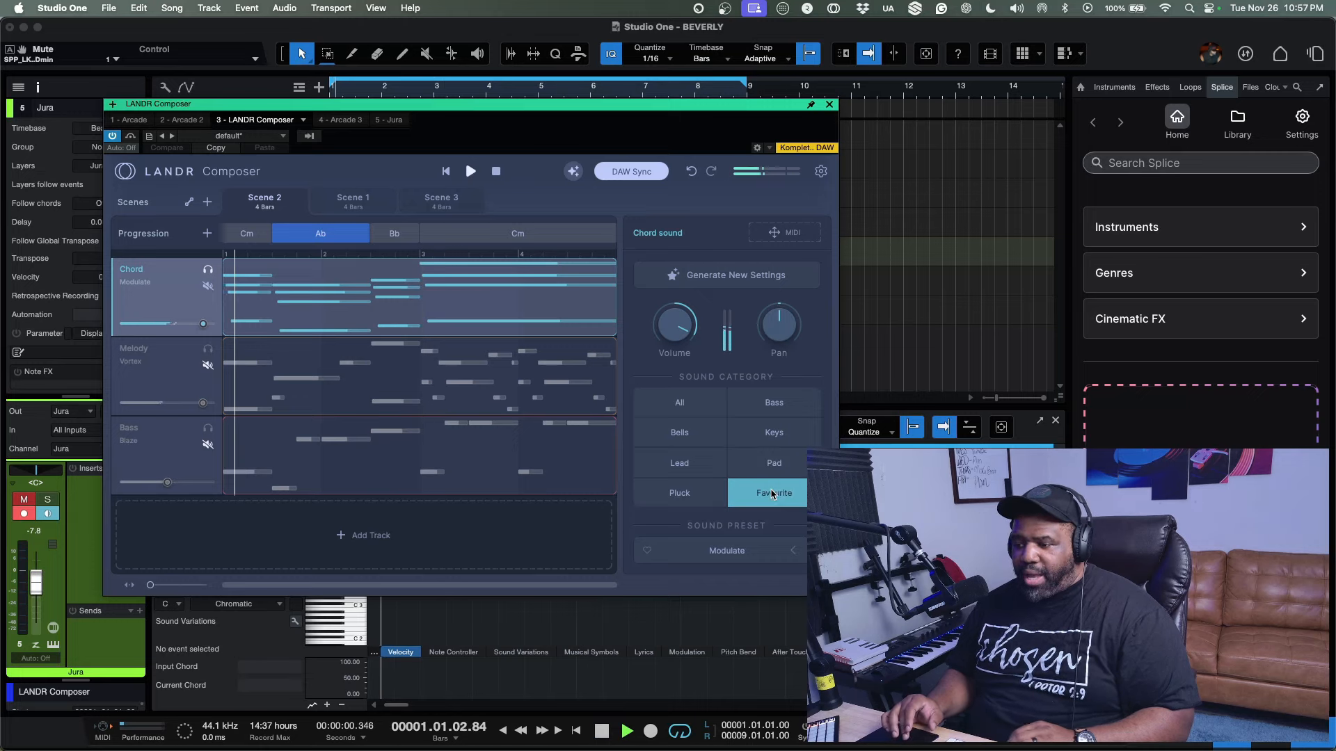
key("space")
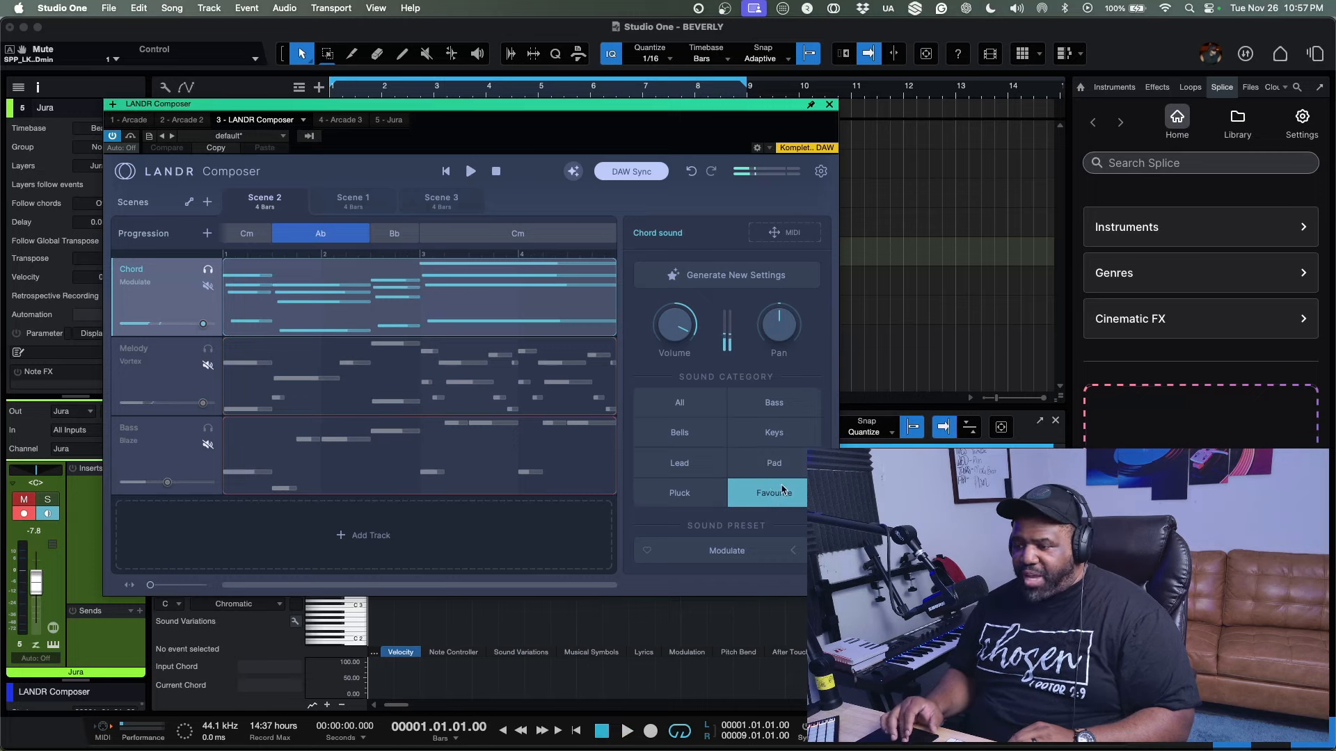
Change the Chord track's sound category to Pluck and audition the chords with it.
left_click(694, 502)
key("space")
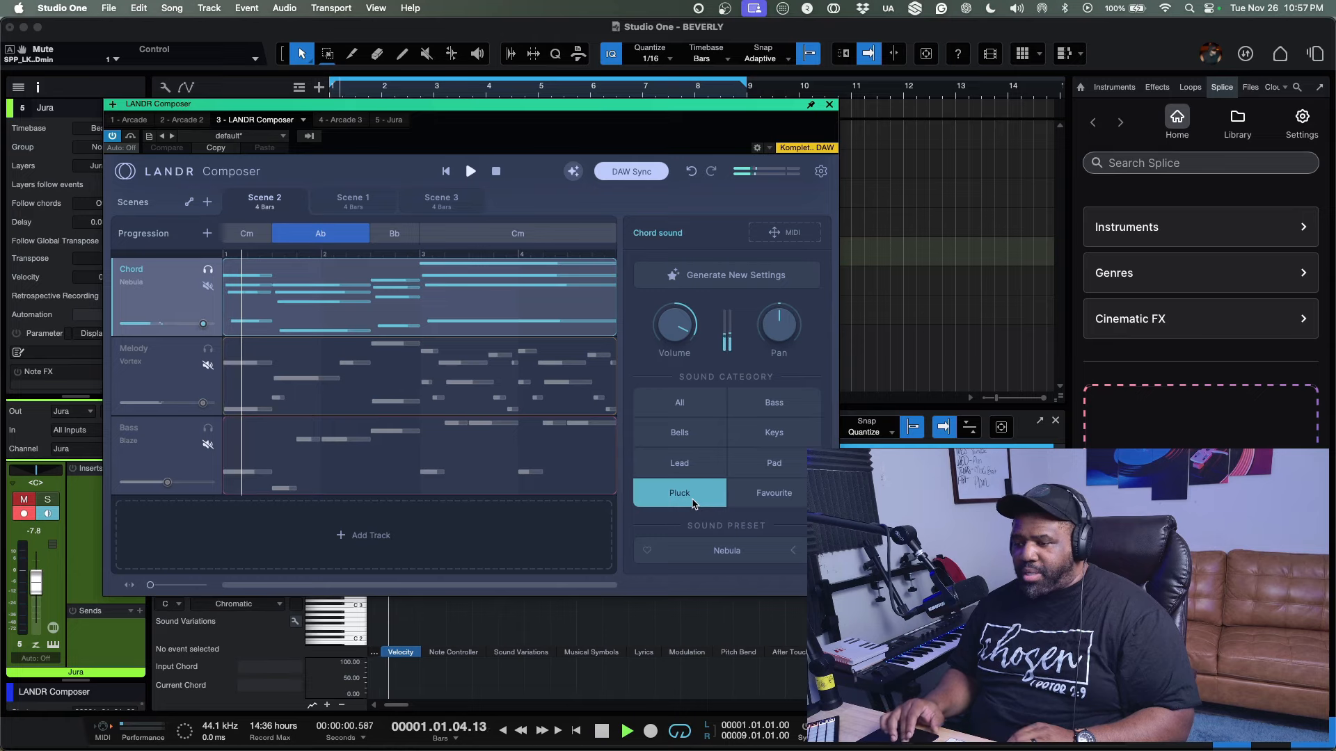
key("space")
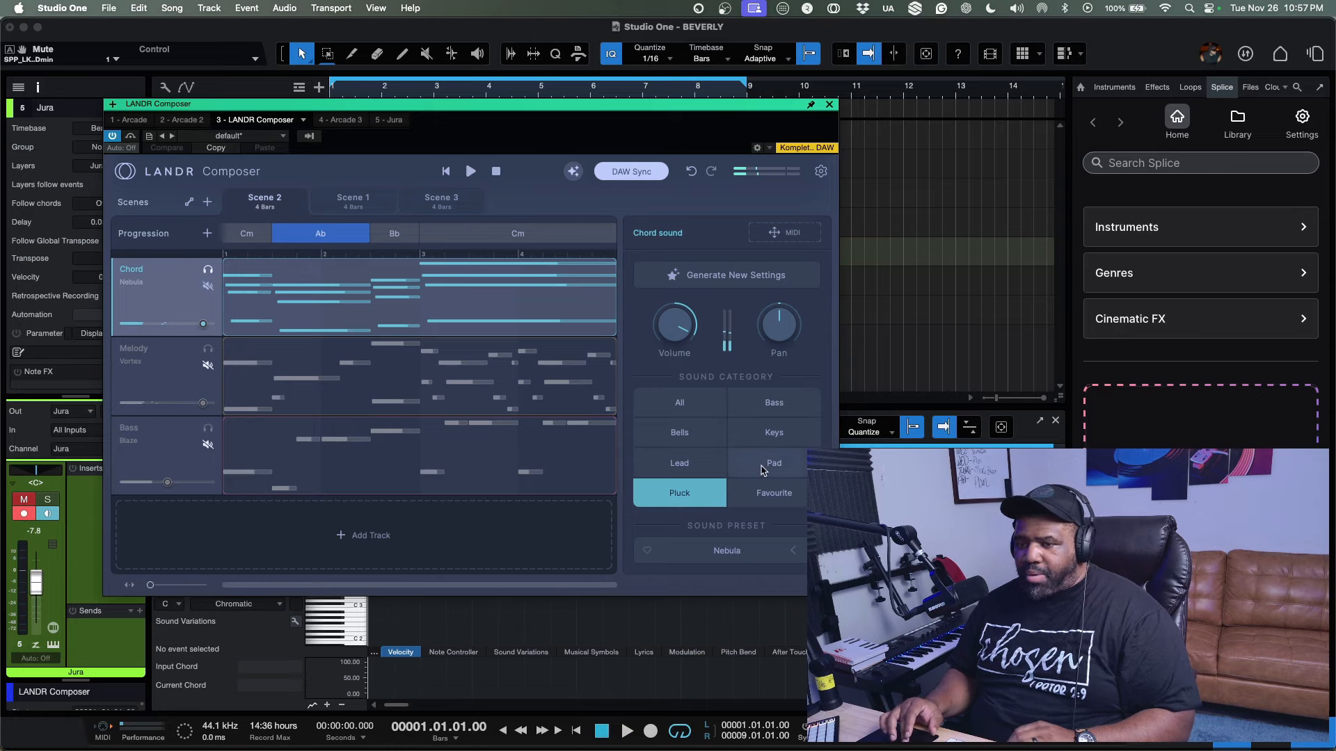
Set the Chord track's sound category to Pad, audition the Tempest preset, and reselect Pad to return to the Modulate preset.
left_click(765, 464)
left_click(753, 557)
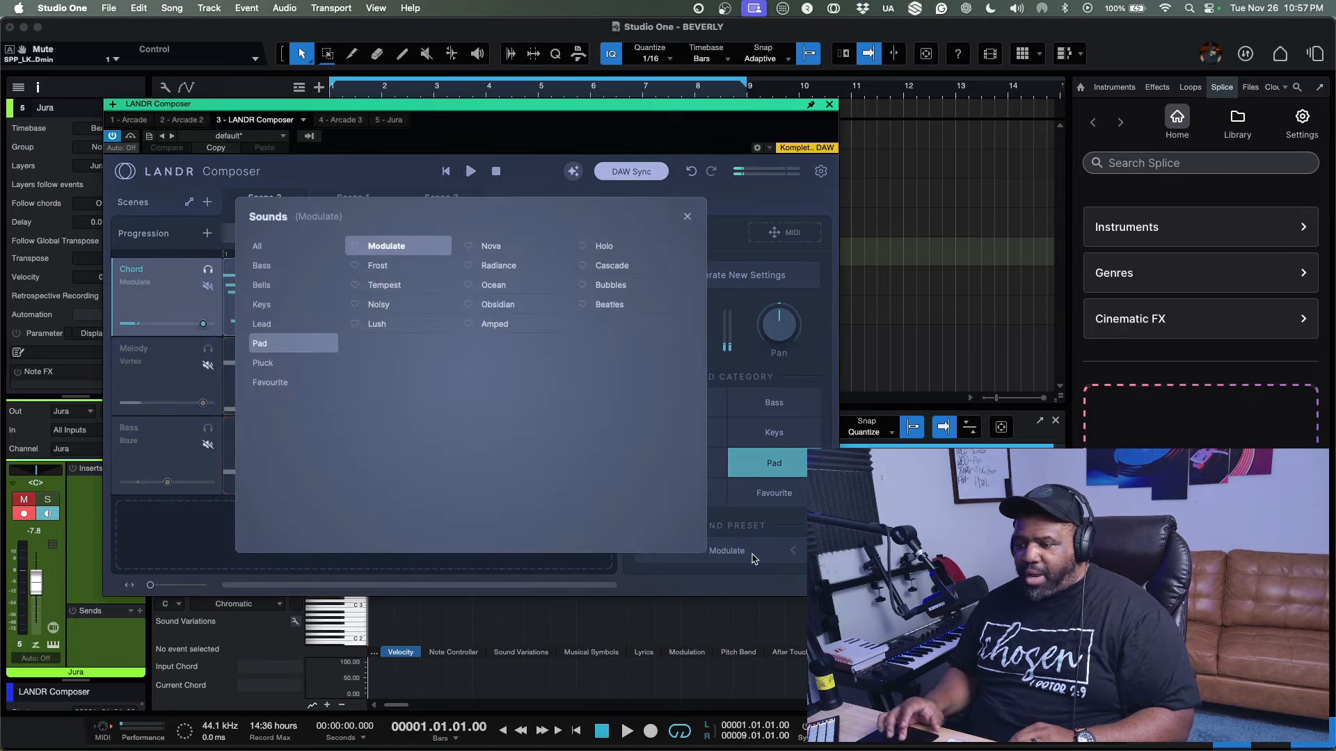
left_click(404, 286)
key("space")
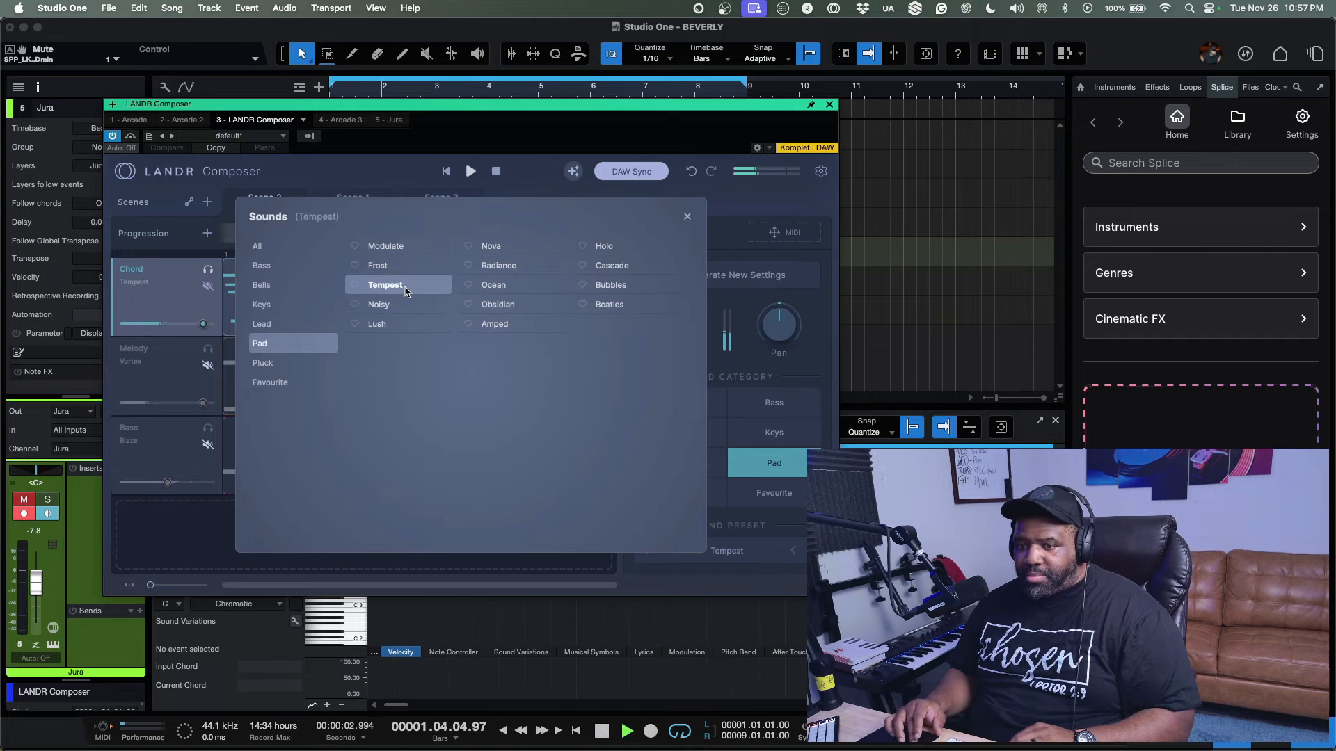
key("space")
left_click(688, 216)
left_click(777, 469)
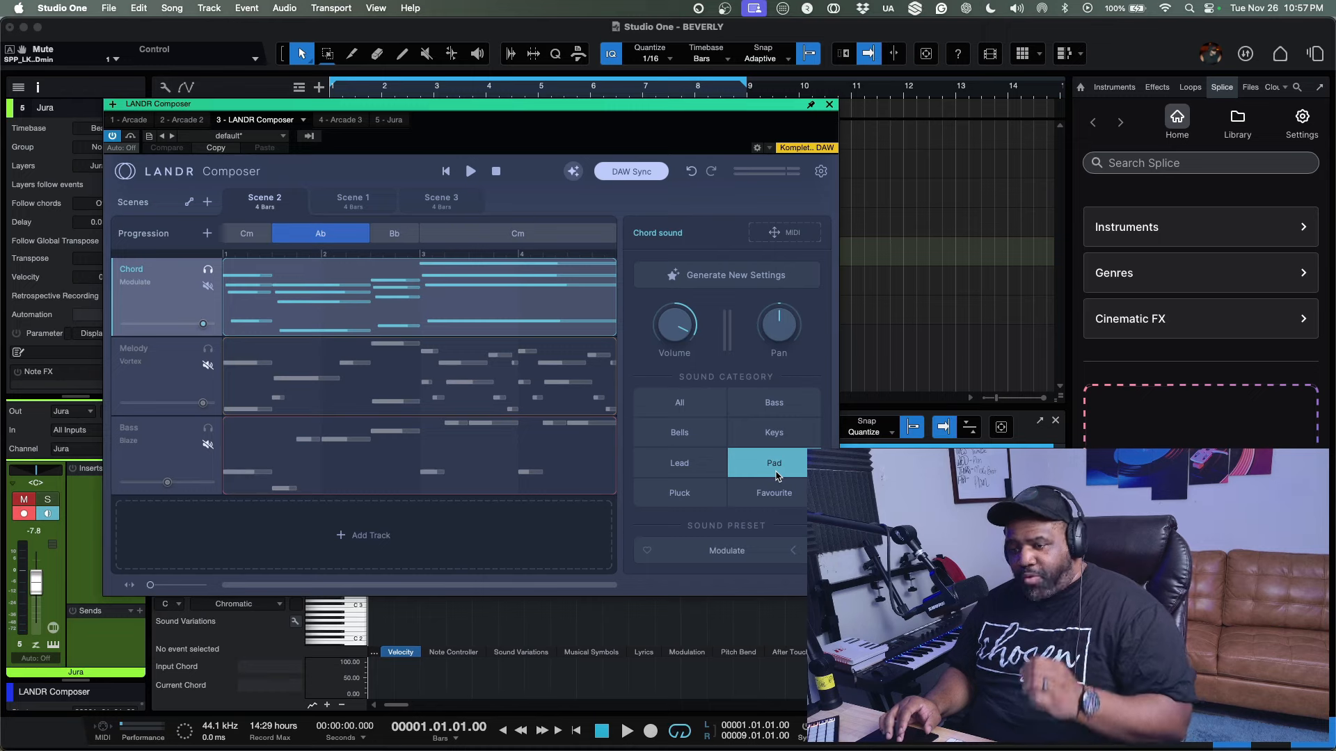
Mute the Chord track, unmute the Melody track and audition the melody on its own.
left_click(167, 376)
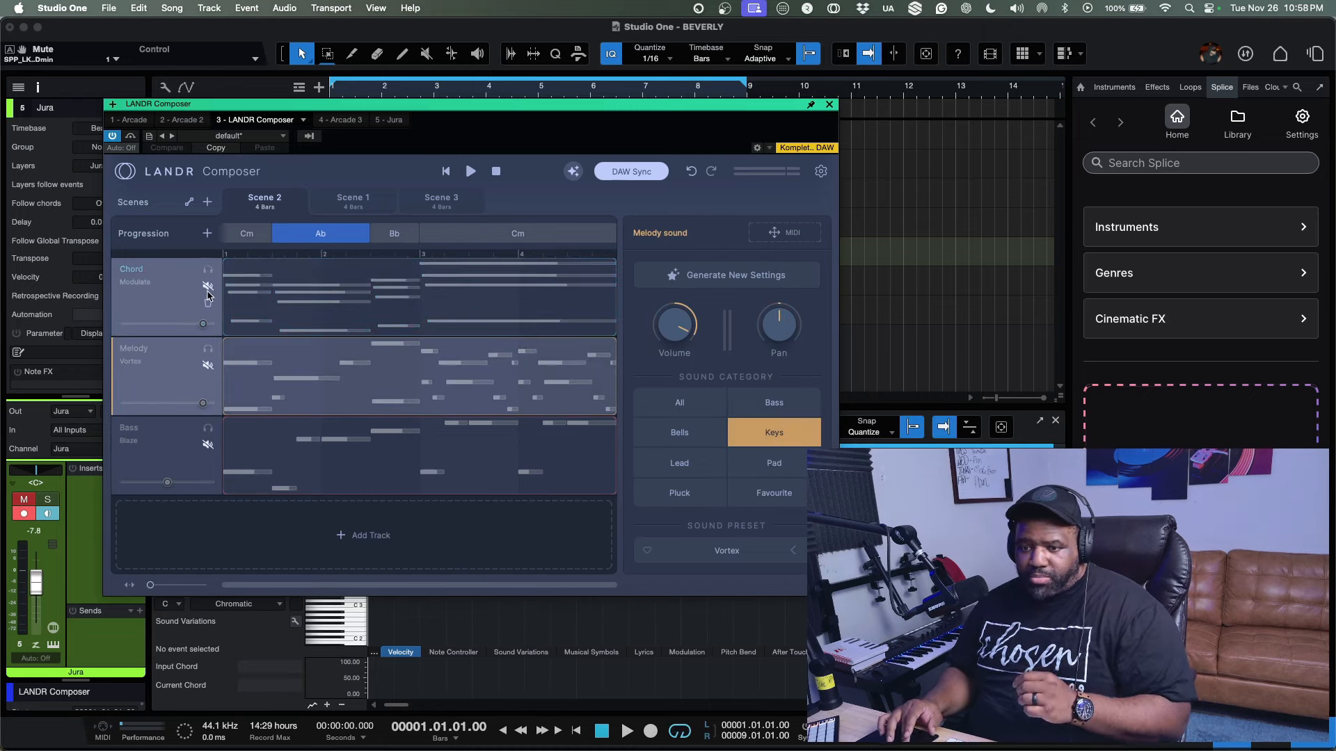
left_click(208, 365)
key("space")
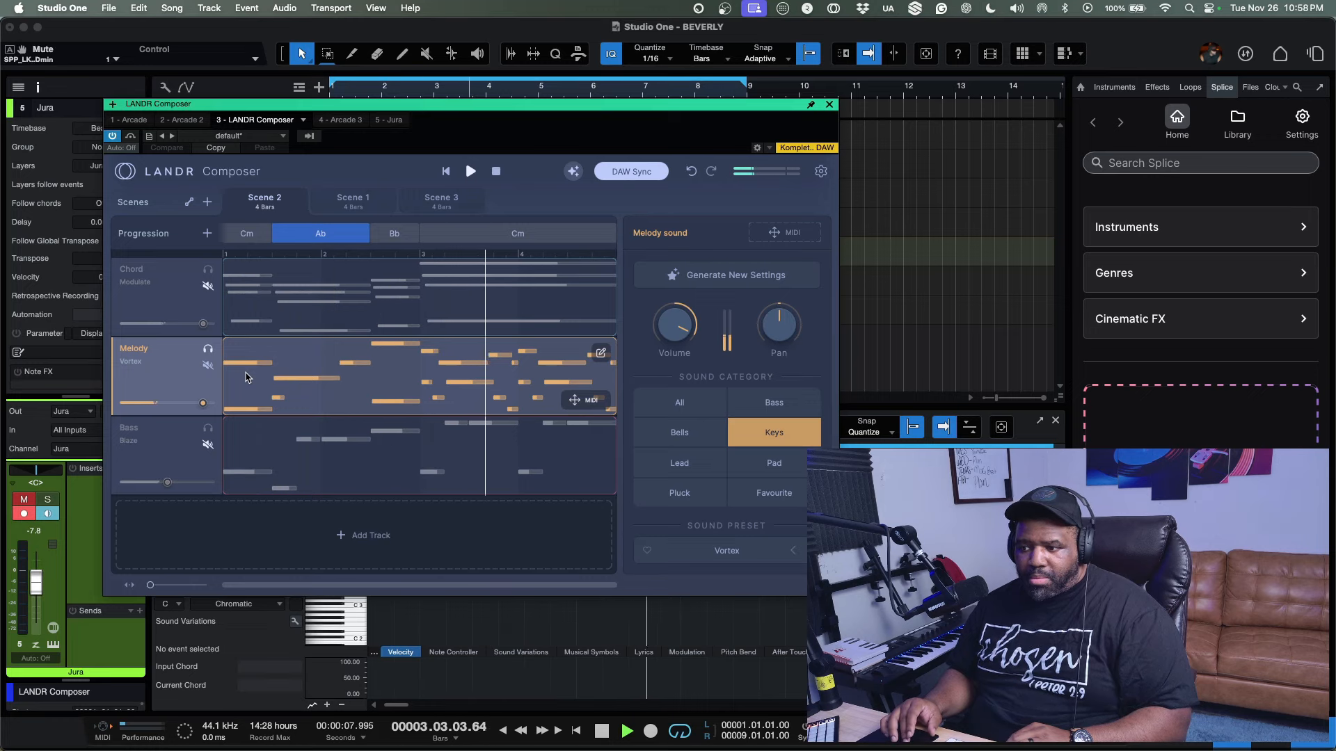
key("space")
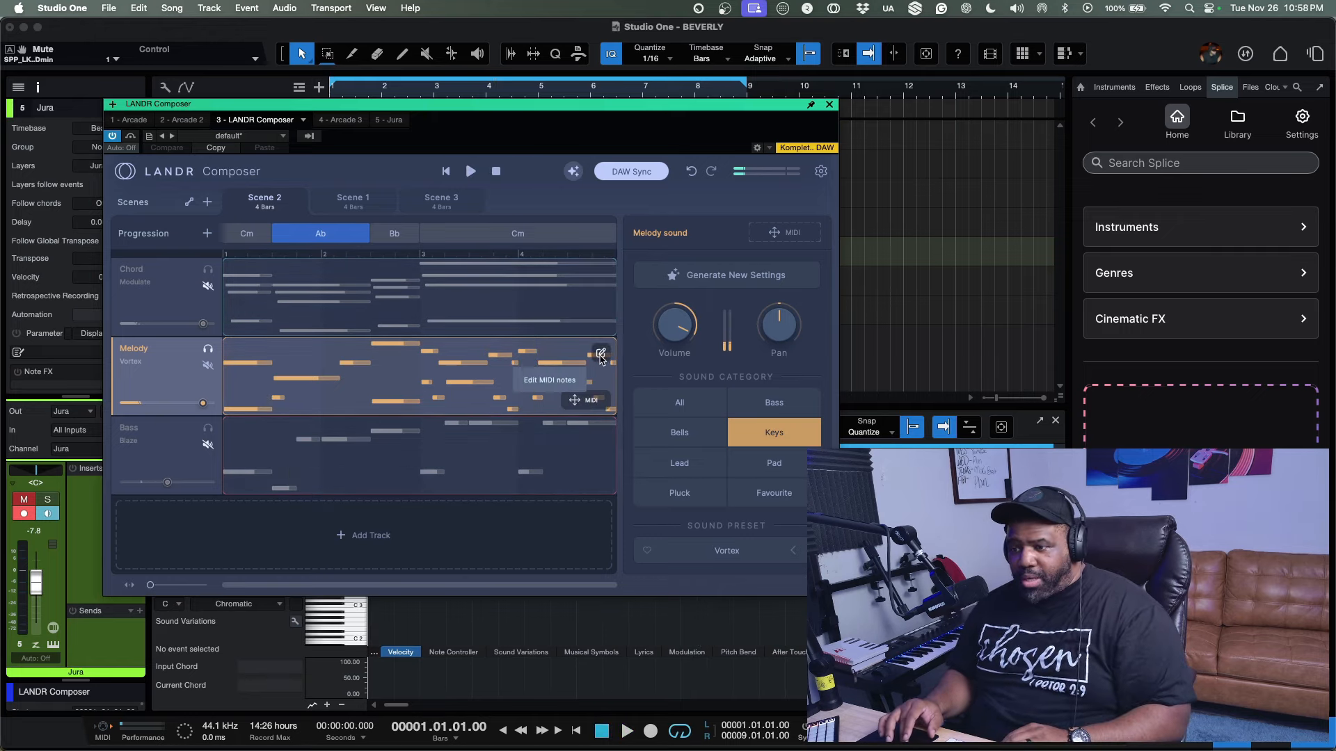
Open the Melody clip for note editing and, during playback, raise its Density and set Complexity to about 0.7.
double_click(557, 370)
mouse_move(666, 450)
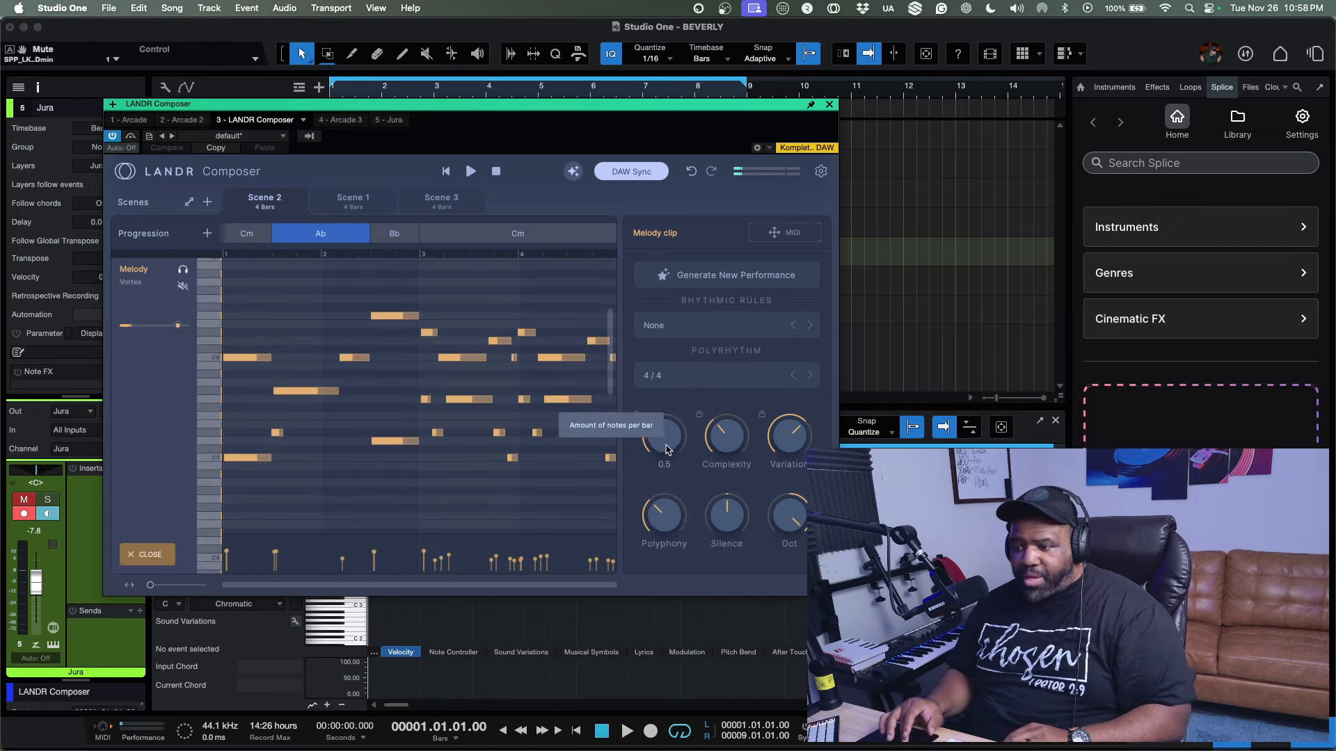
key("space")
left_click_drag(666, 450, 666, 418)
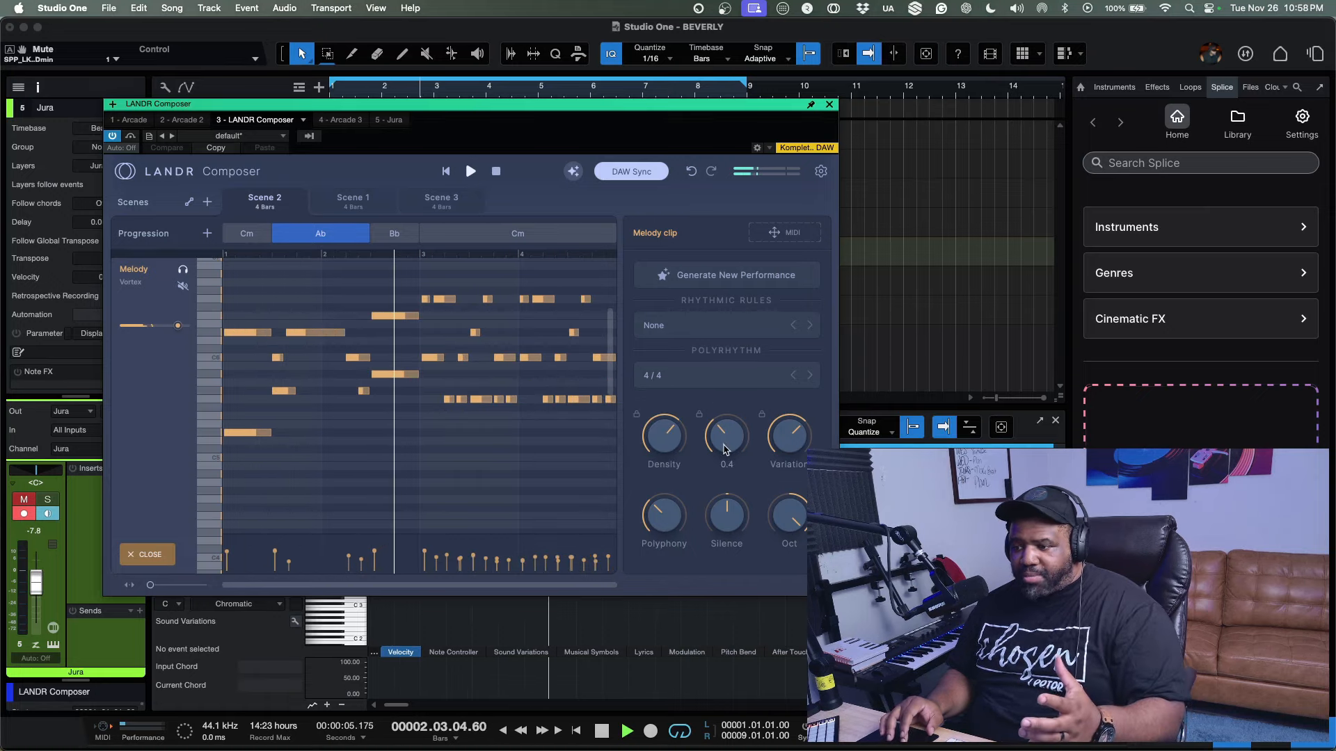
left_click_drag(724, 452, 732, 369)
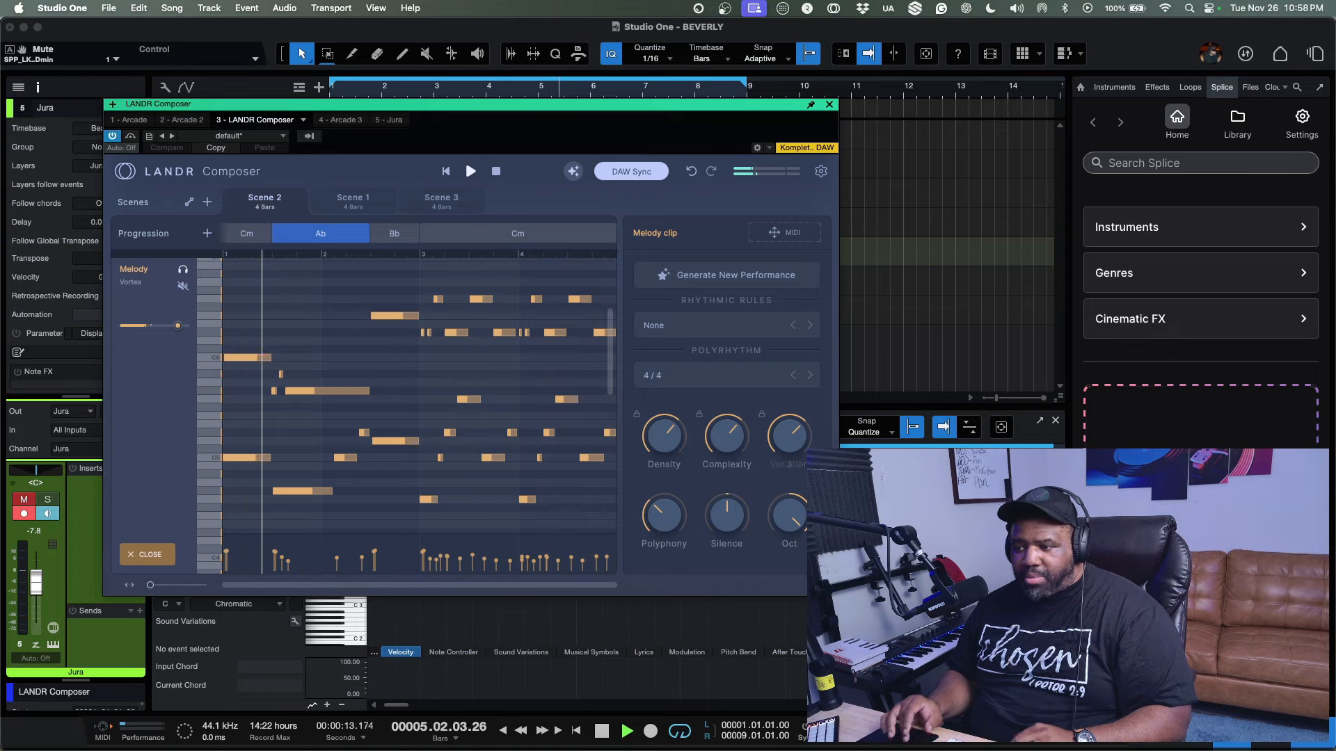
key("space")
Set the Melody clip's Variation to 2, raise its Silence amount and lower its octave setting.
mouse_move(803, 444)
left_click_drag(806, 496, 805, 496)
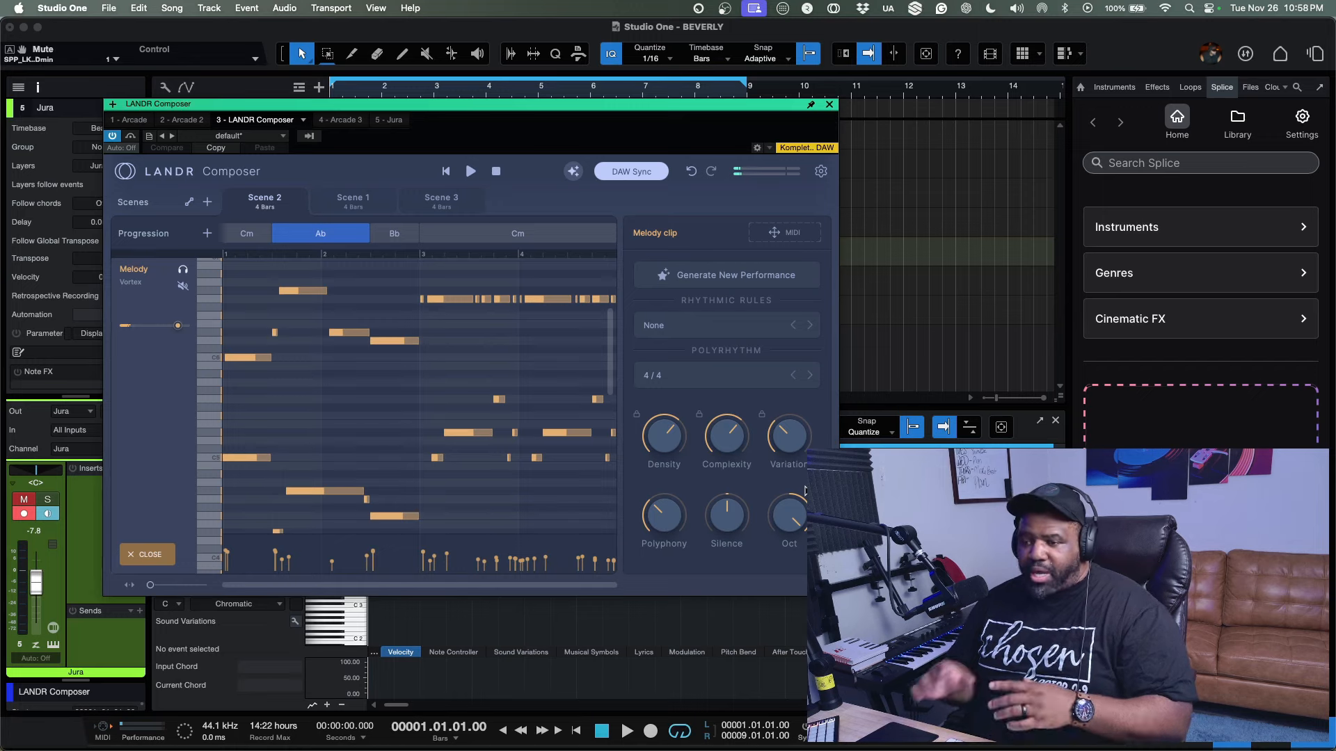
mouse_move(795, 438)
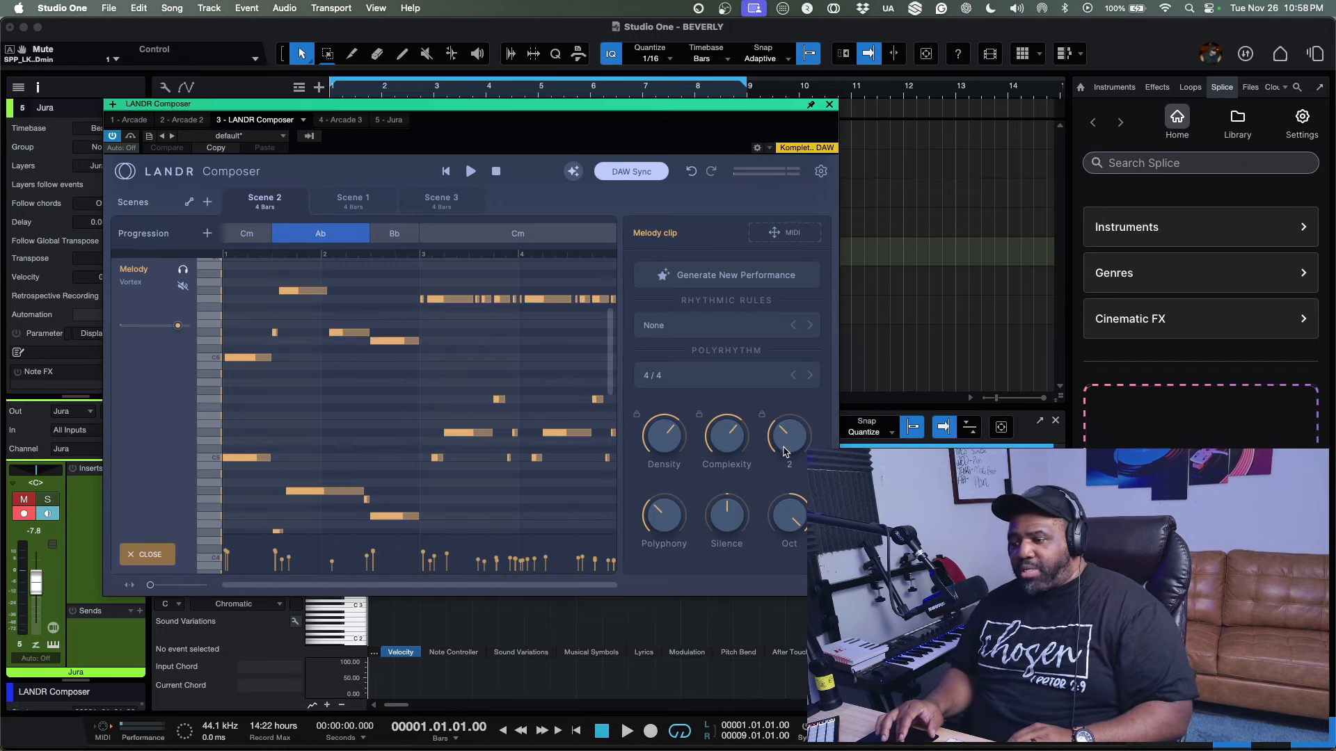
mouse_move(716, 523)
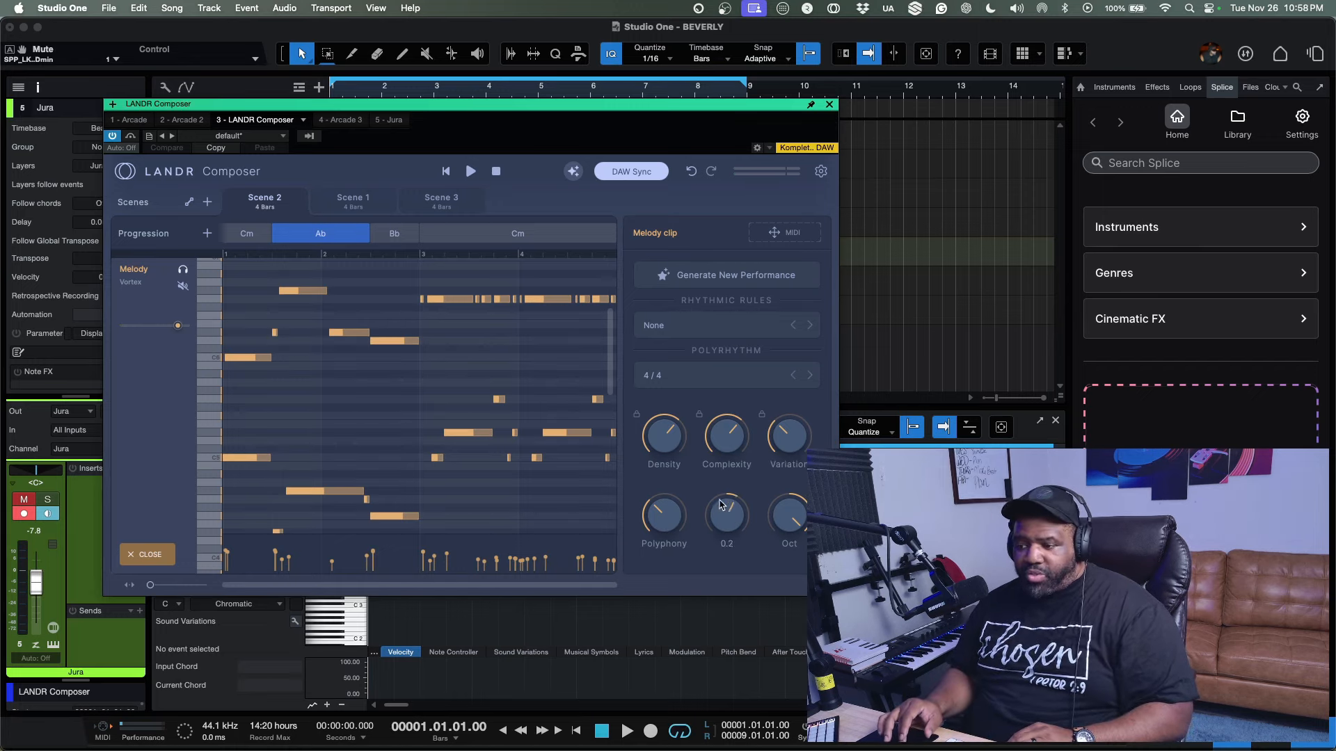
left_click_drag(720, 505, 721, 467)
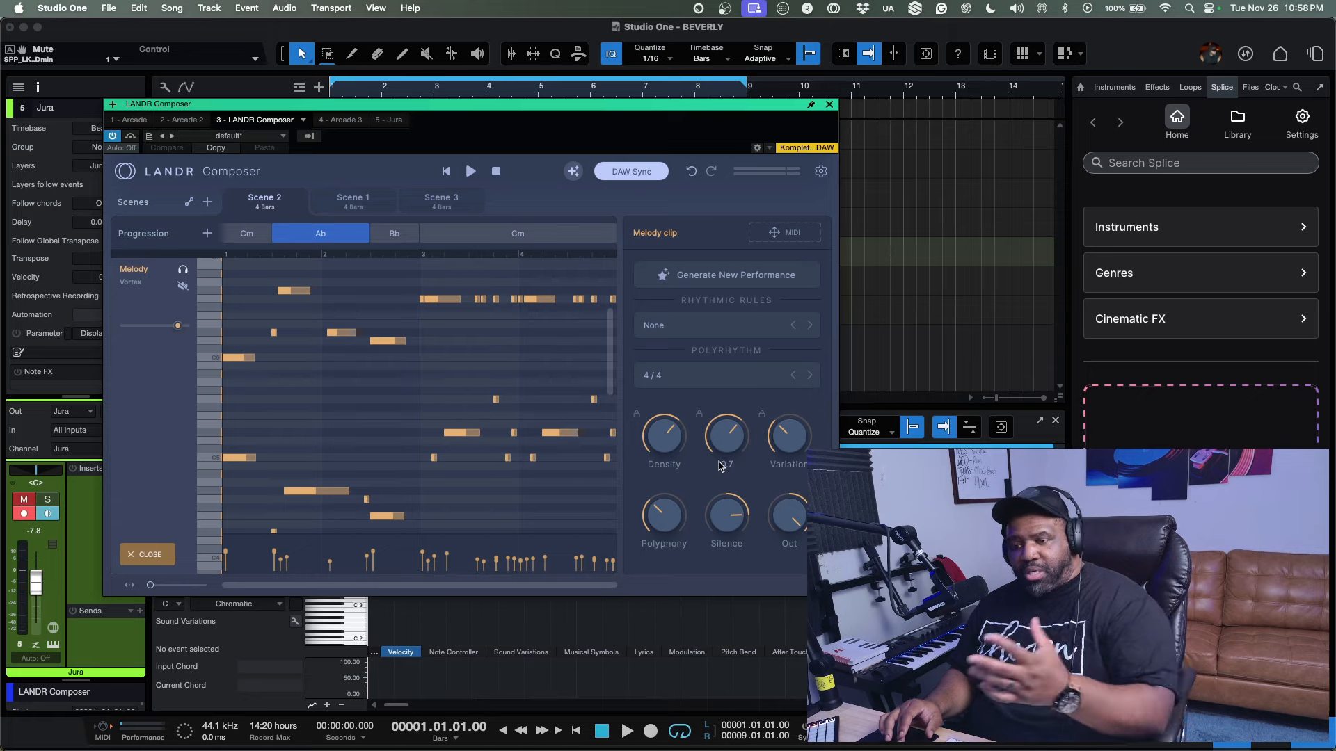
left_click_drag(788, 548, 788, 556)
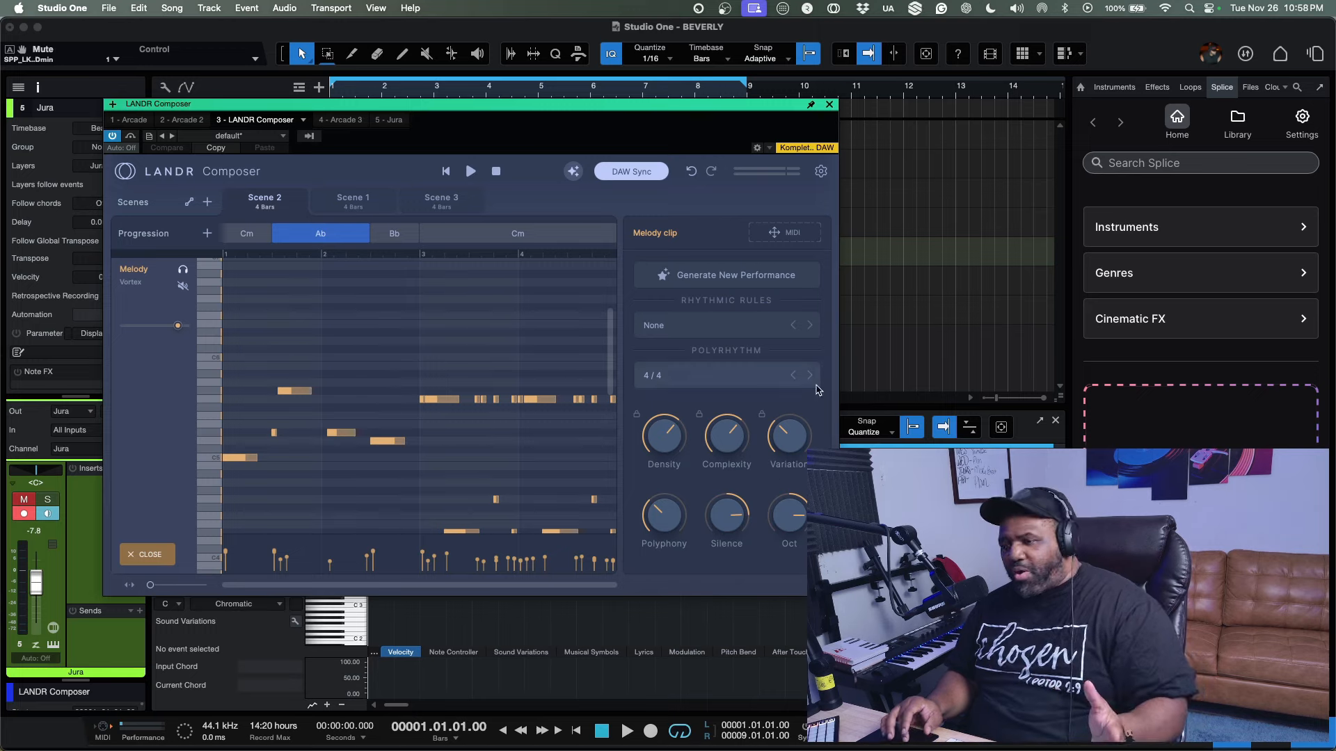
Review the Melody clip's rhythmic rule options, keep None, and close the note editor.
left_click(723, 326)
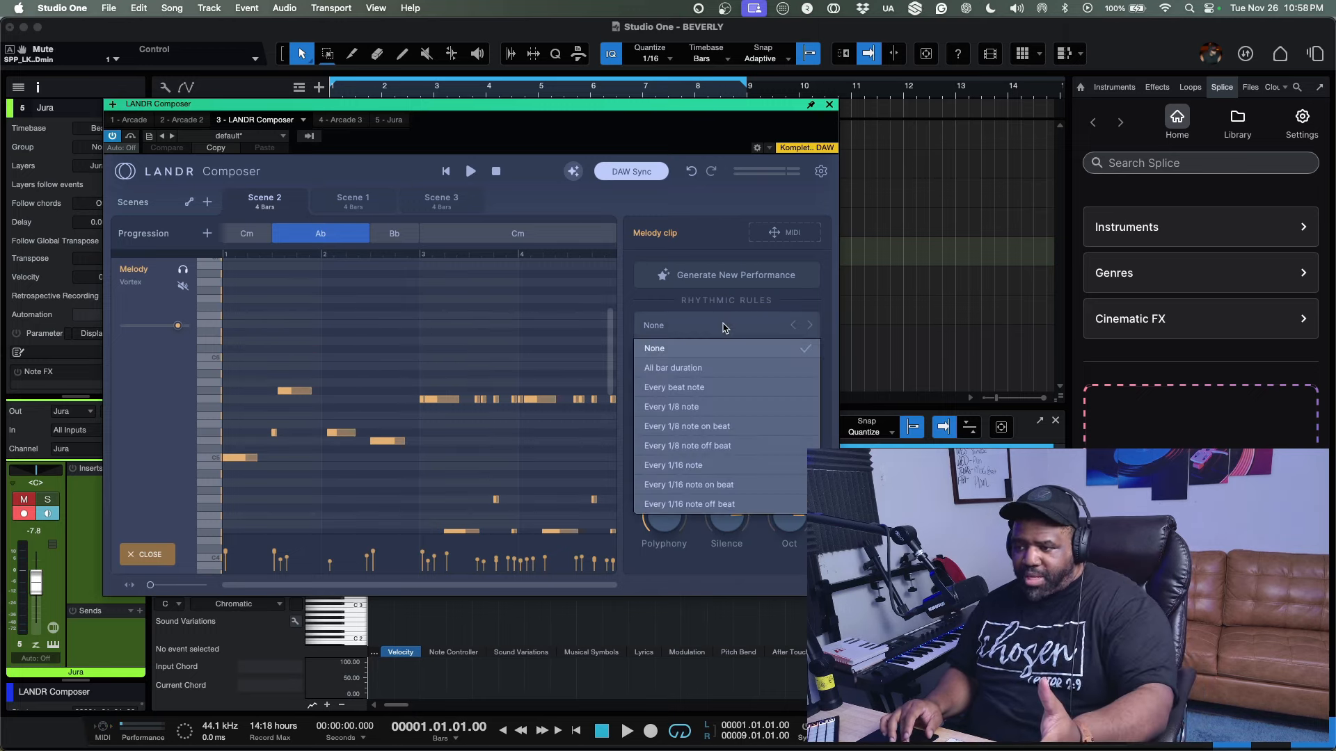
left_click(725, 326)
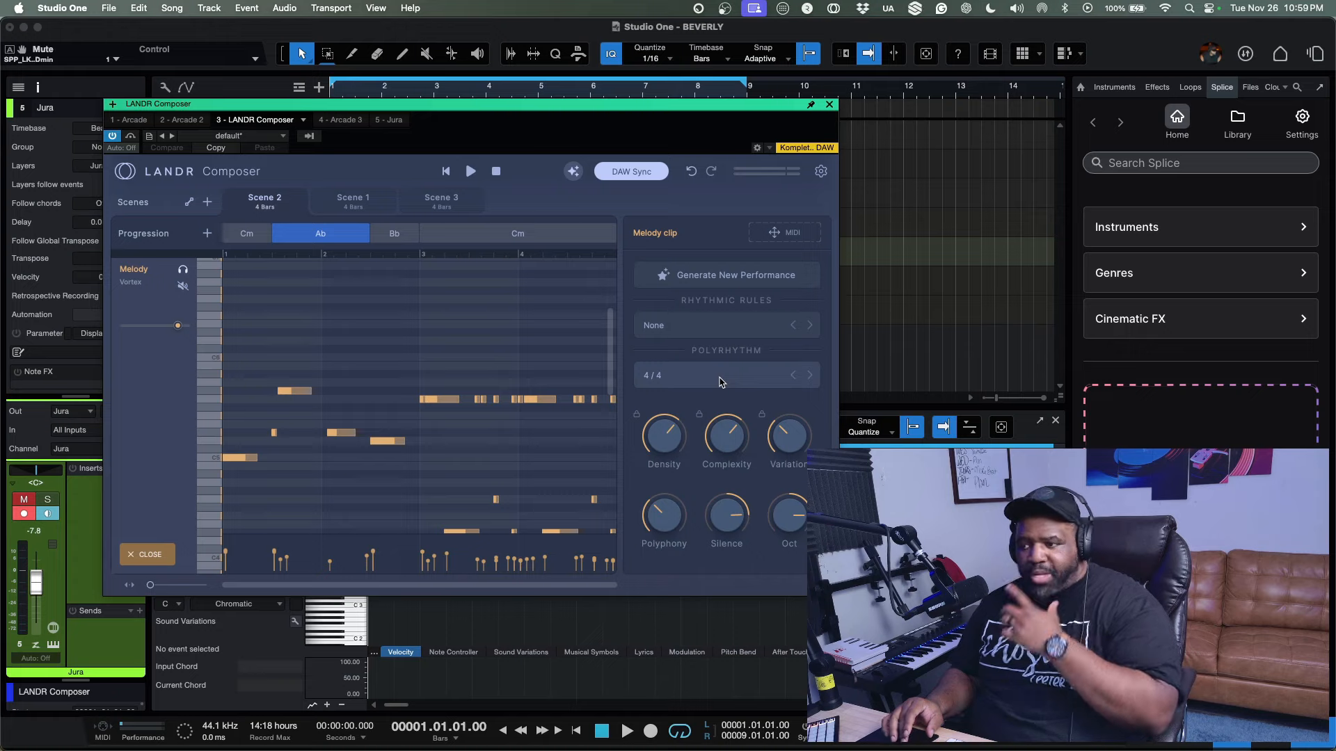
left_click(148, 554)
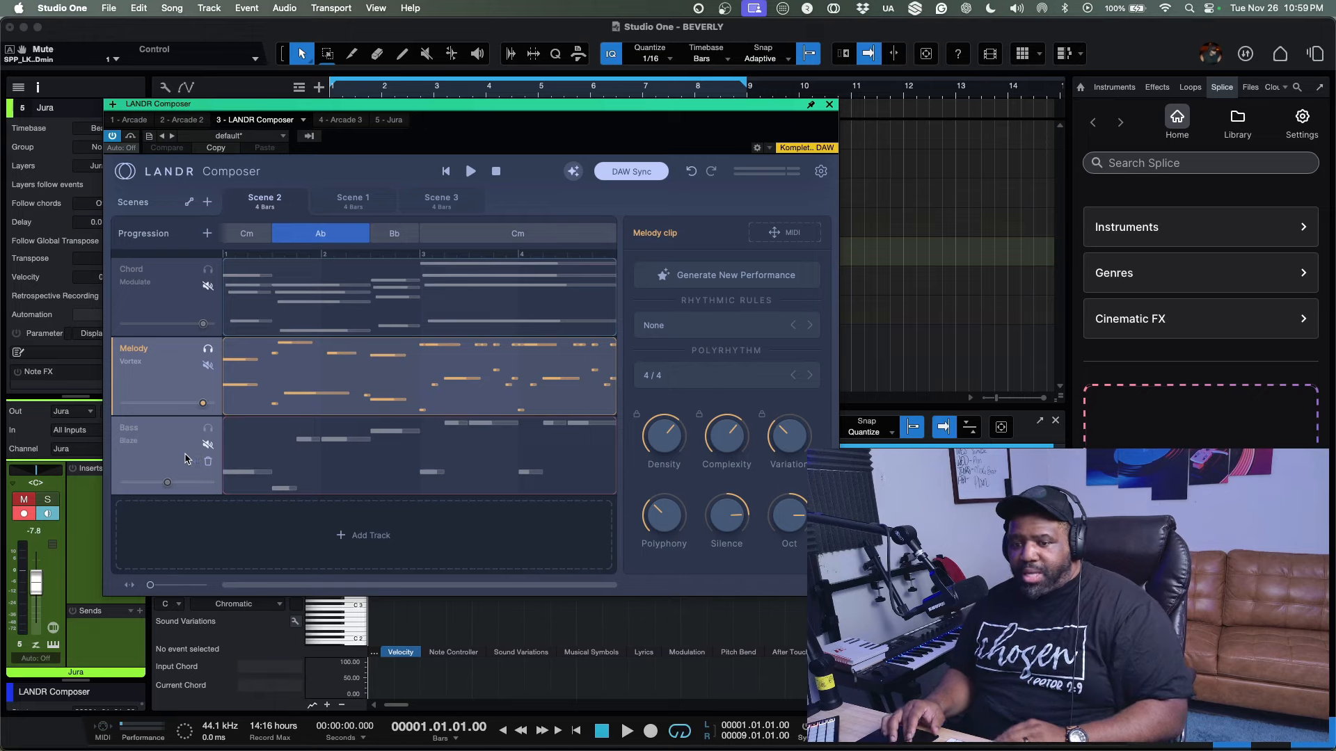
Unmute the Bass track, mute the Melody track and open the Bass clip's note editor.
left_click(208, 444)
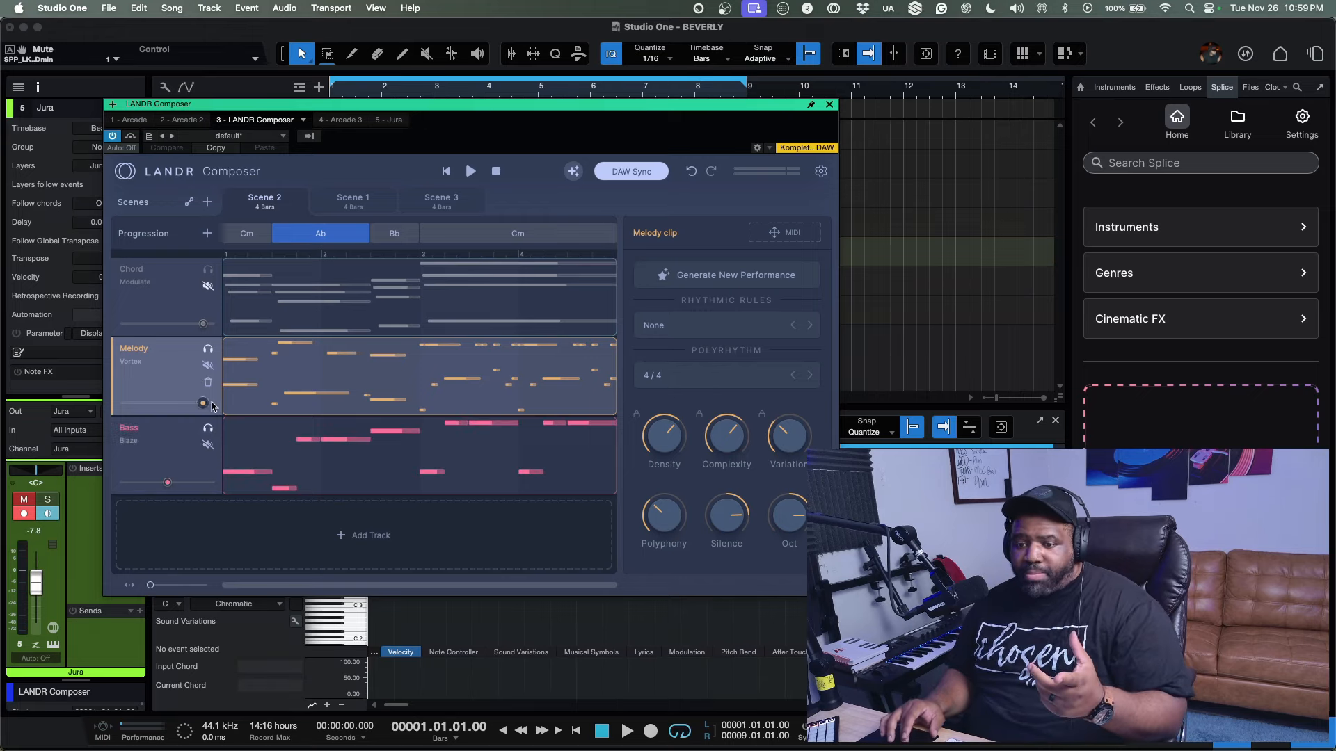
left_click(208, 363)
mouse_move(331, 437)
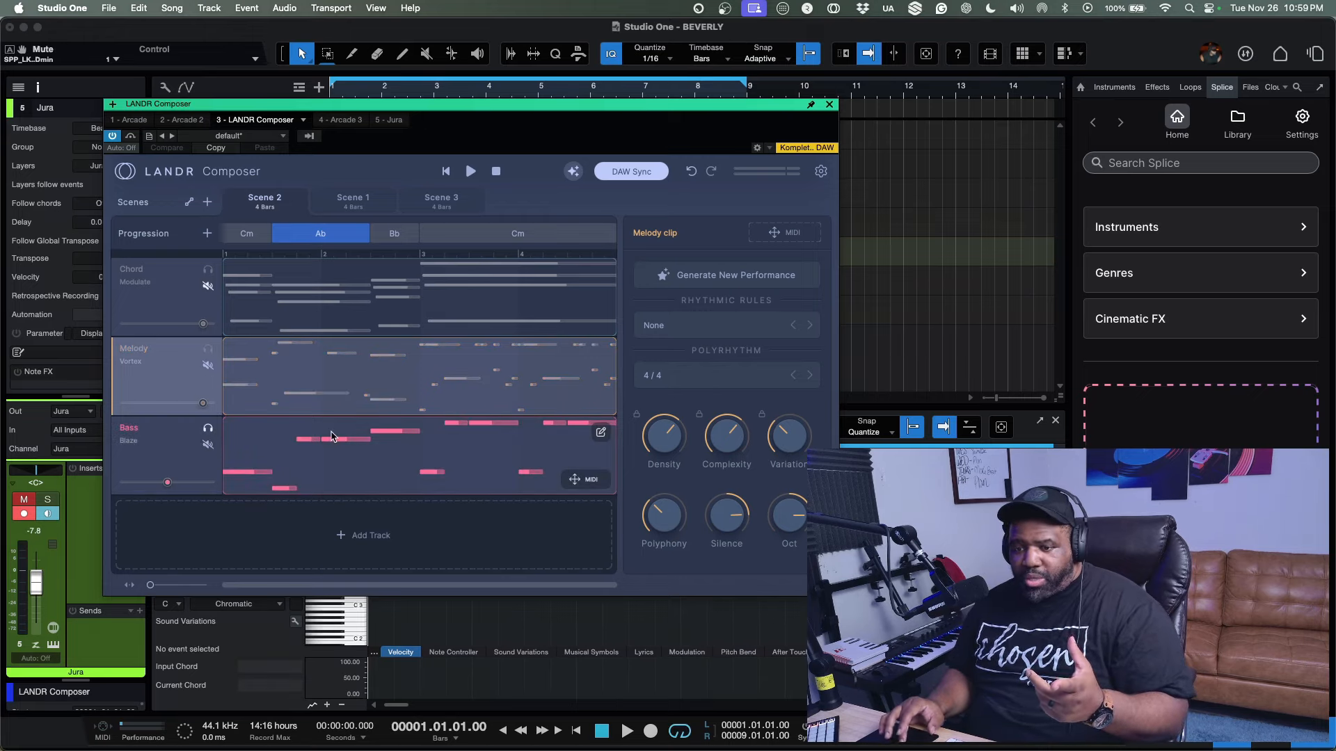
left_click(600, 432)
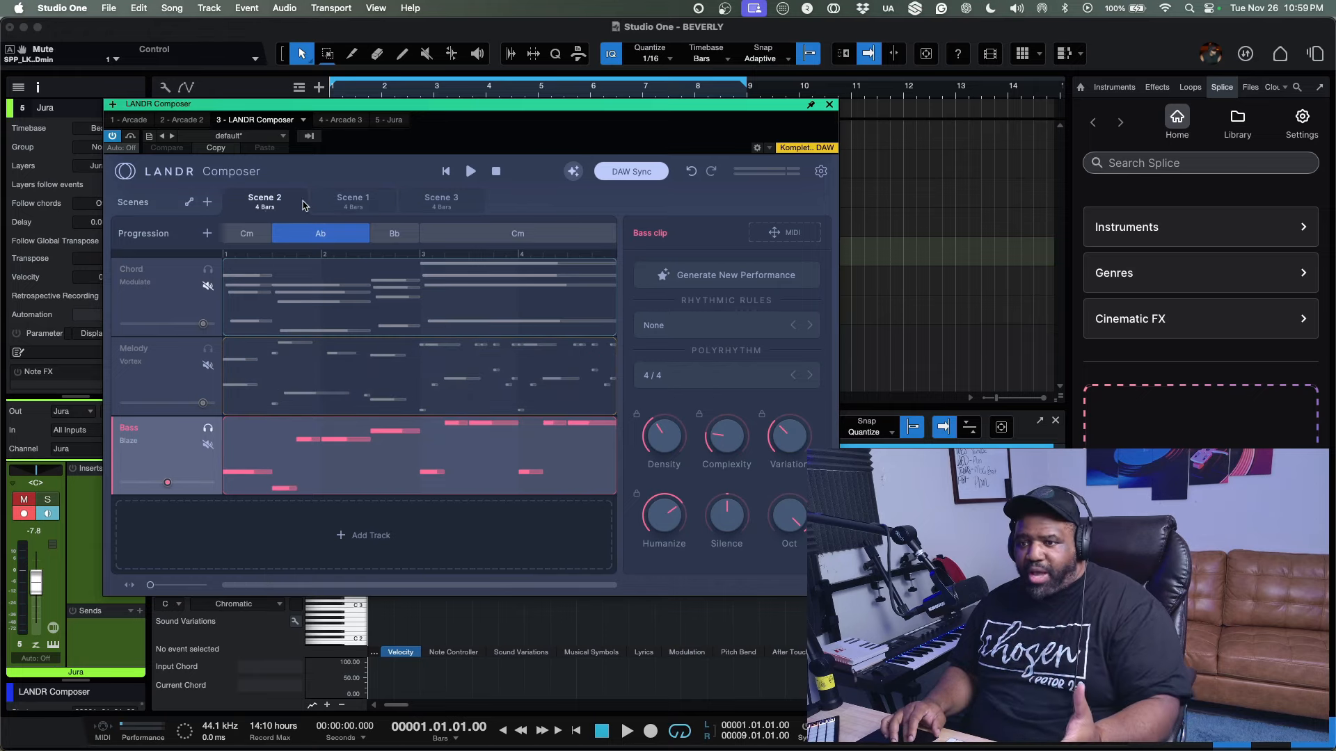
View Scene 1's progression, return to Scene 2 and play it back with only the Bass track audible.
left_click(350, 200)
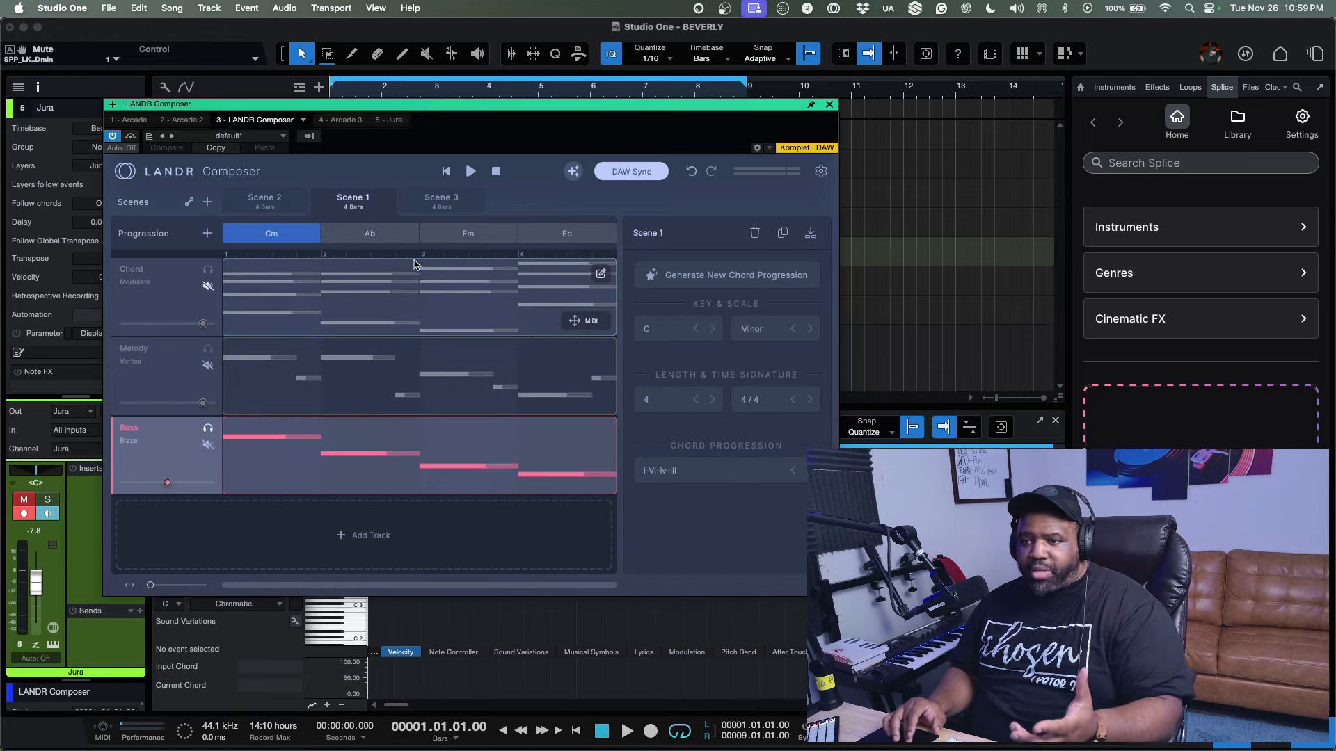
left_click(267, 202)
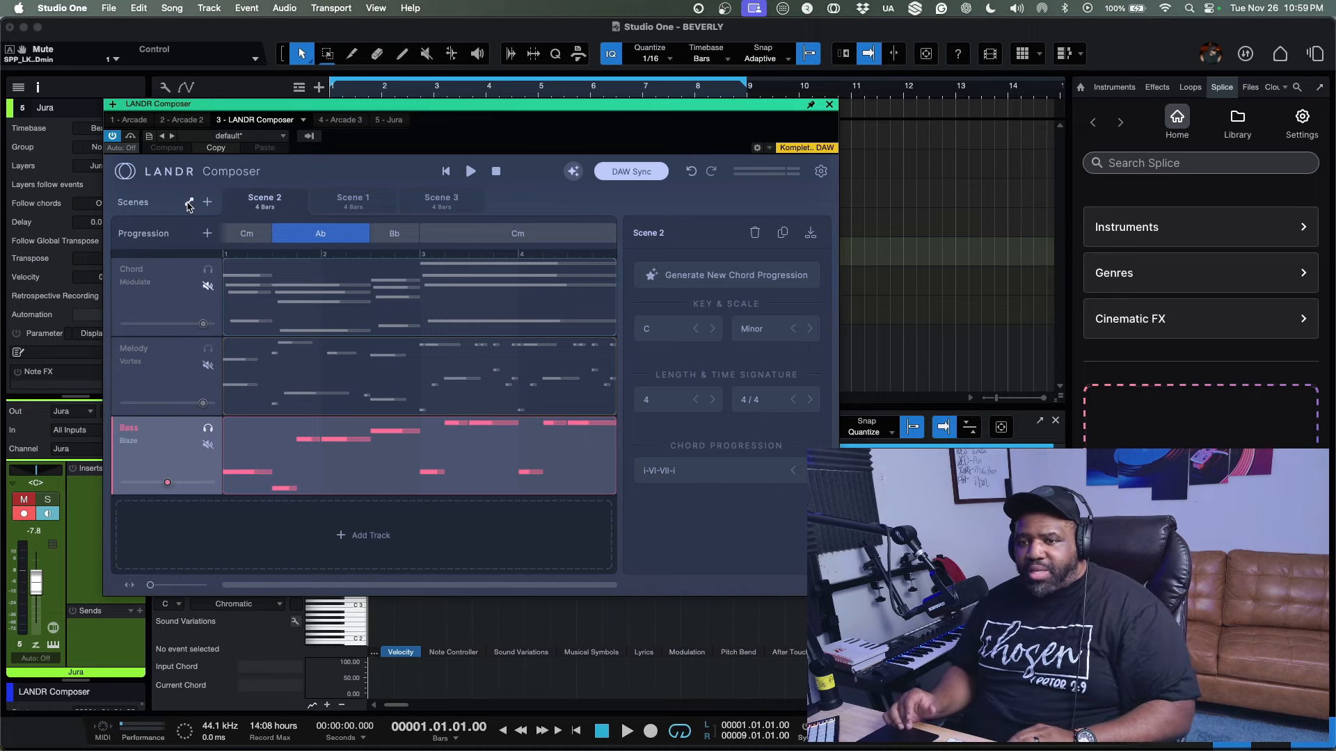
key("space")
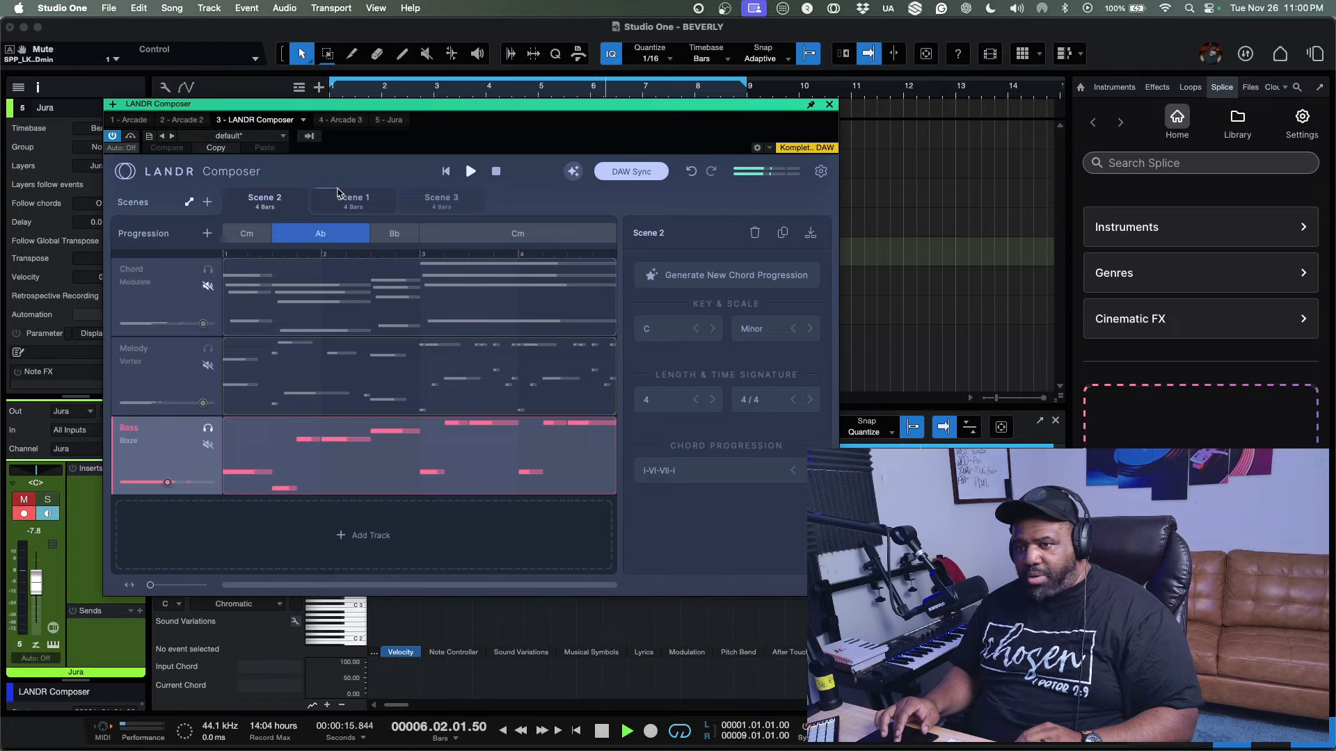
key("space")
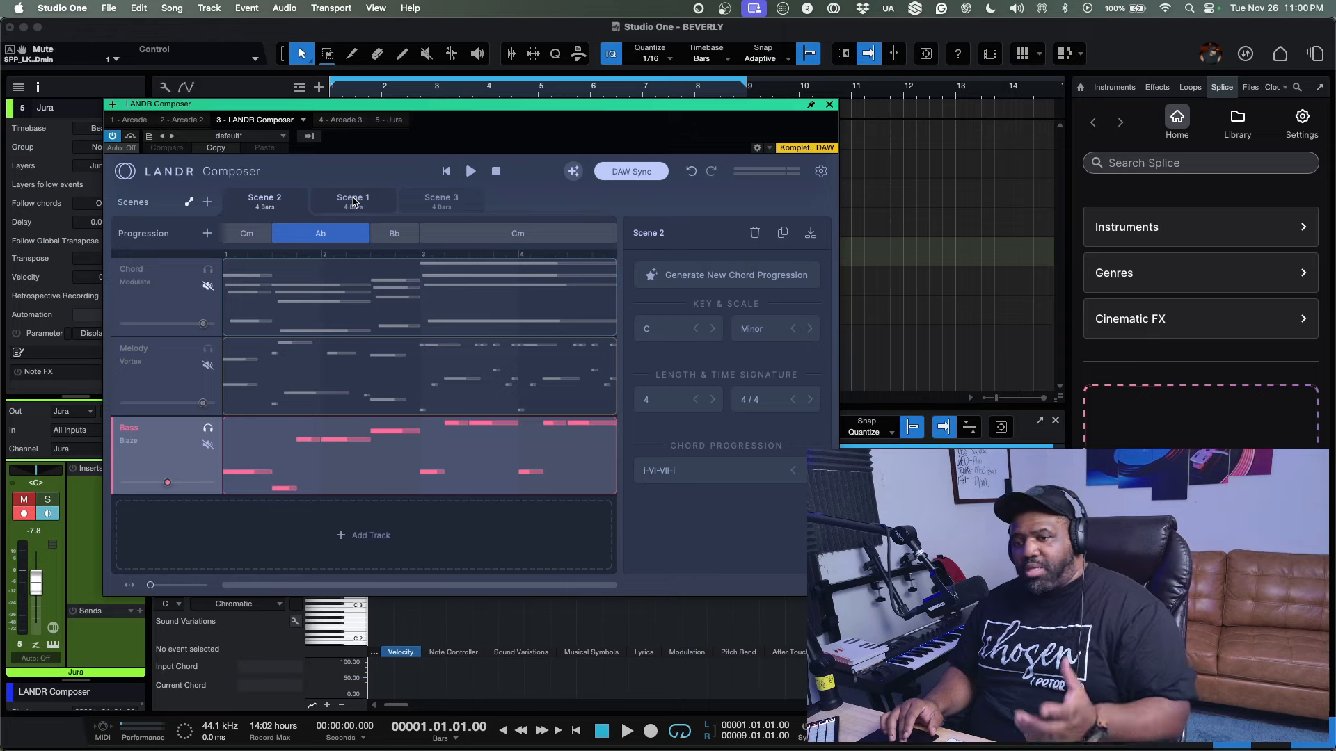
Add four chords to Scene 1's progression, extending it to 8 bars, and generate a new chord progression.
left_click(353, 200)
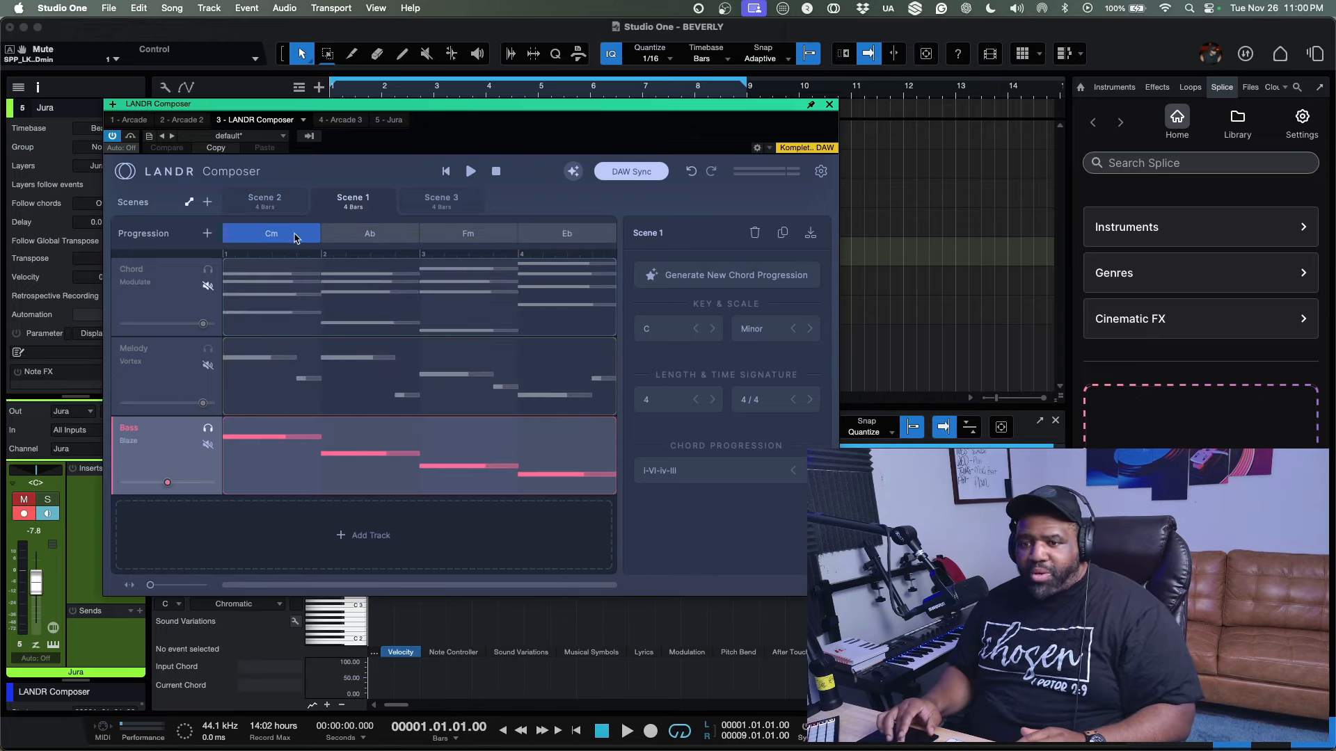
left_click(207, 235)
left_click(207, 235)
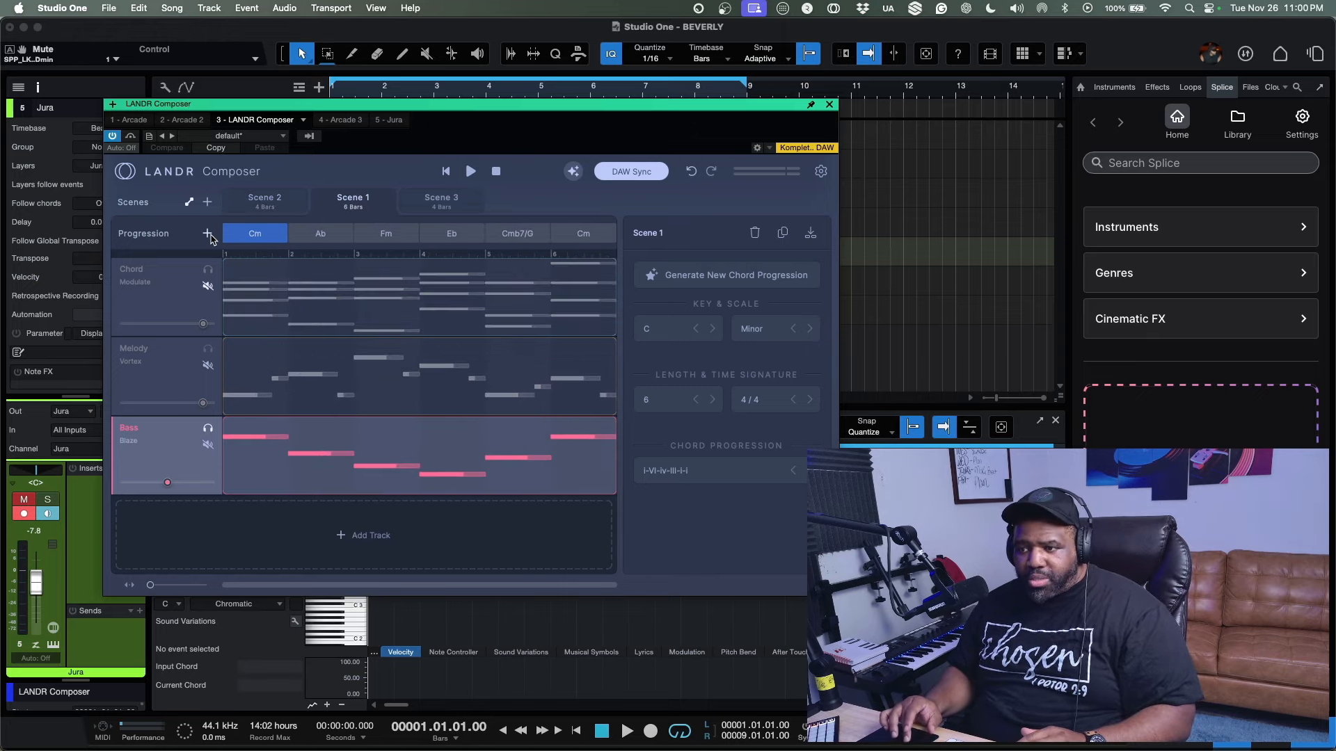
left_click(207, 235)
left_click(207, 234)
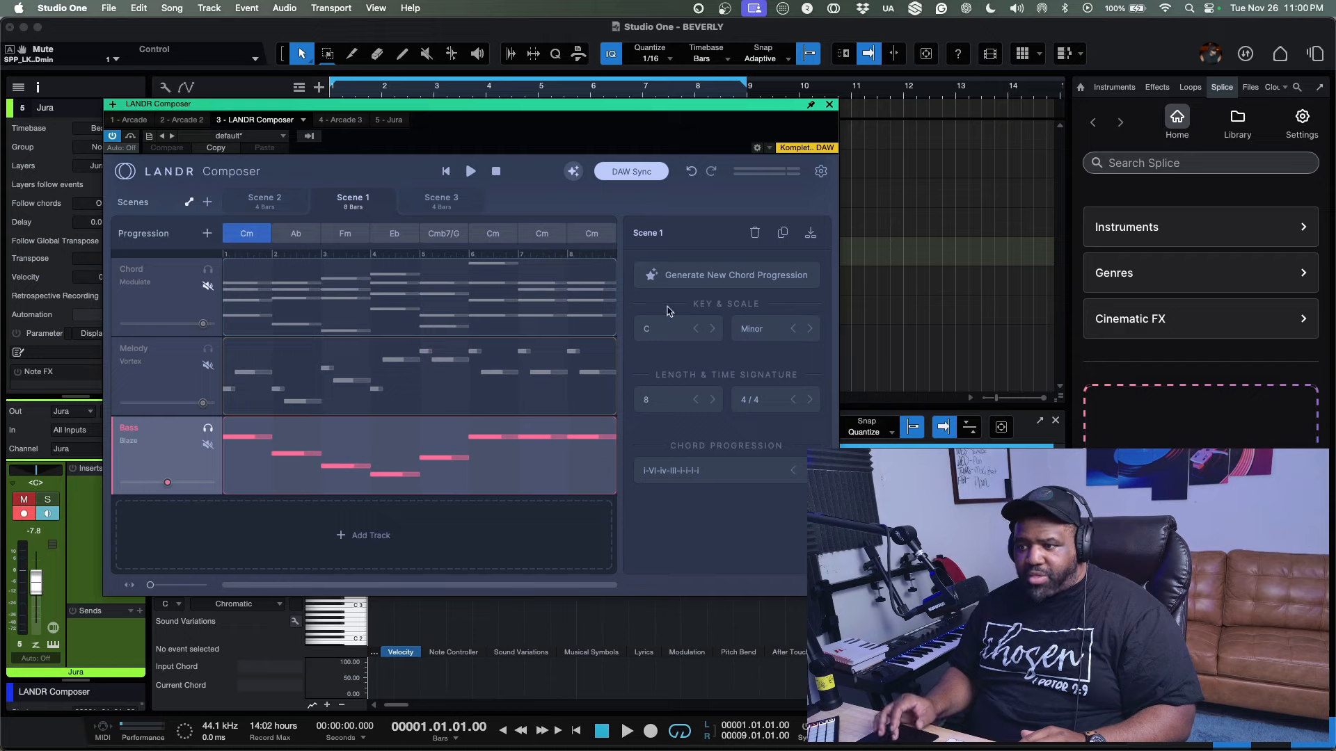
left_click(696, 276)
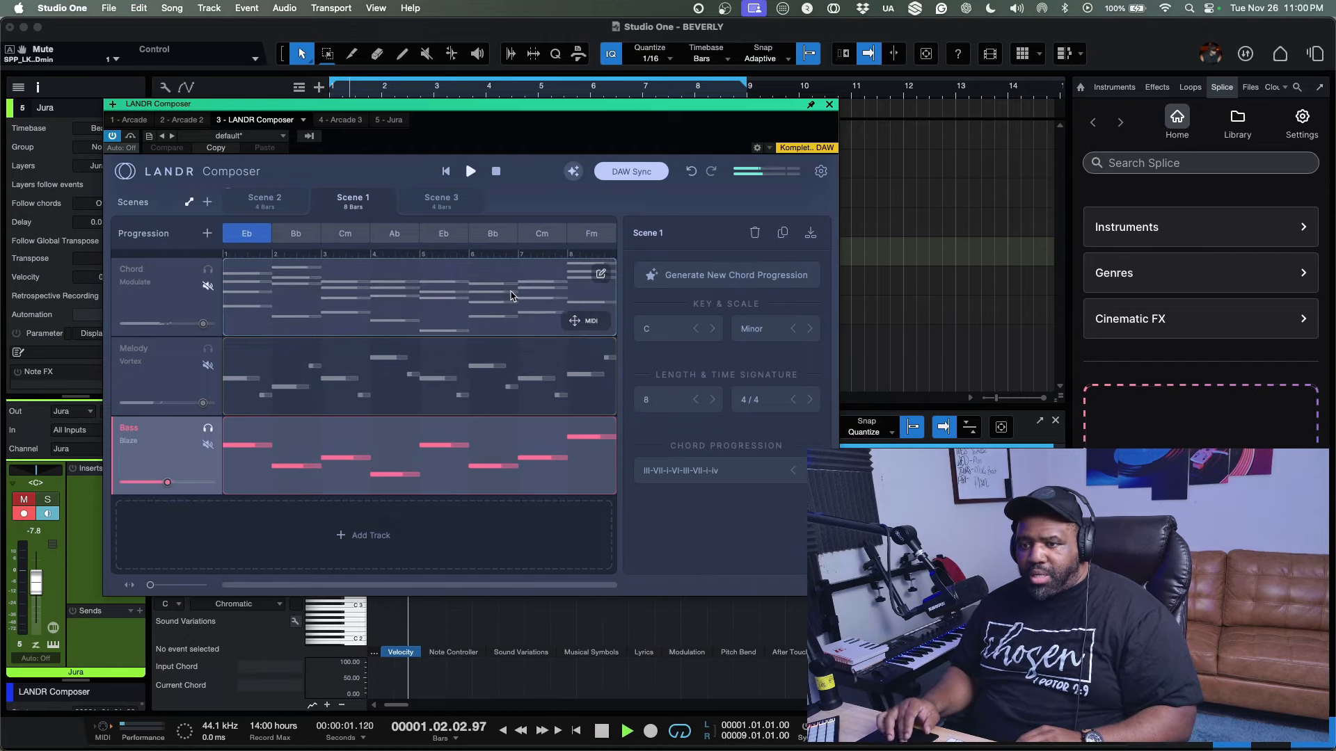
Return to Scene 2, make the Chord track audible instead of the Bass track, and close the Composer window.
left_click(358, 226)
left_click(265, 202)
left_click(208, 269)
left_click_drag(367, 104, 411, 119)
left_click(873, 120)
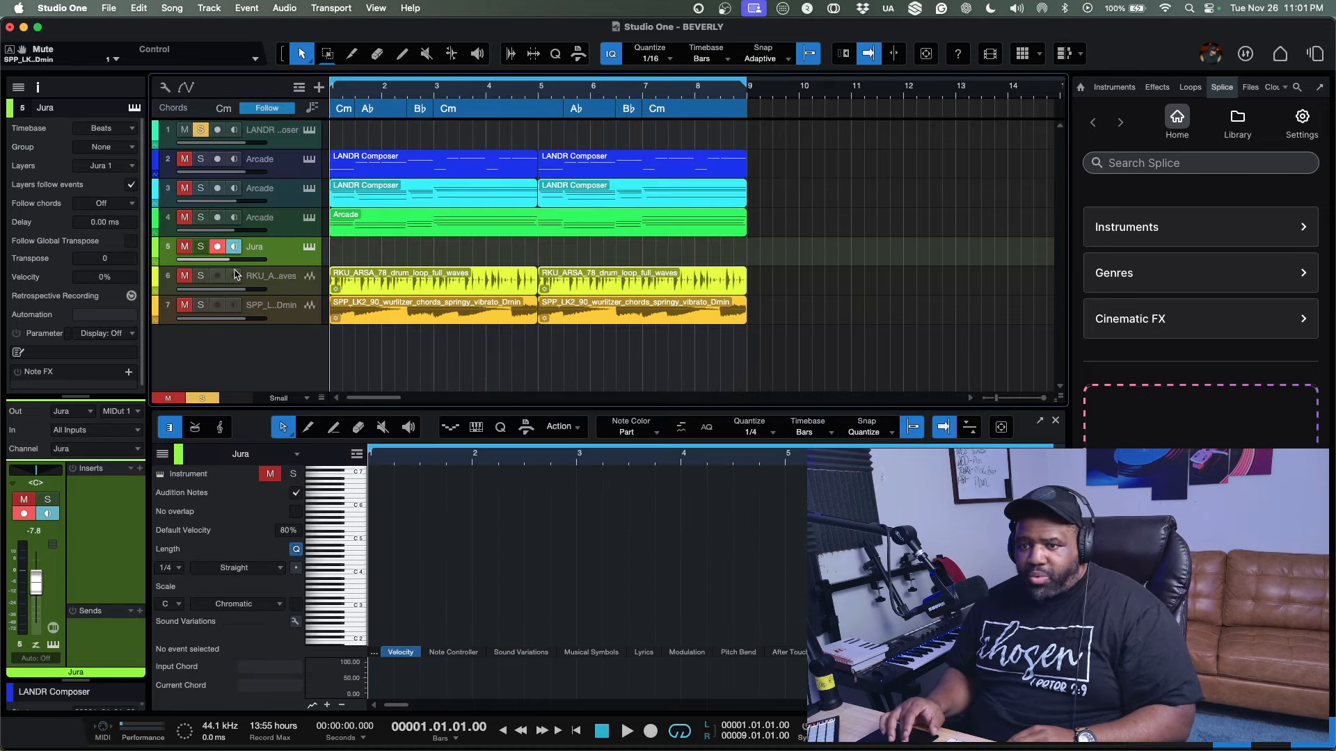
Unsolo the LANDR Composer track in the arrangement and mute the Chord track inside the Composer plug-in.
left_click(202, 132)
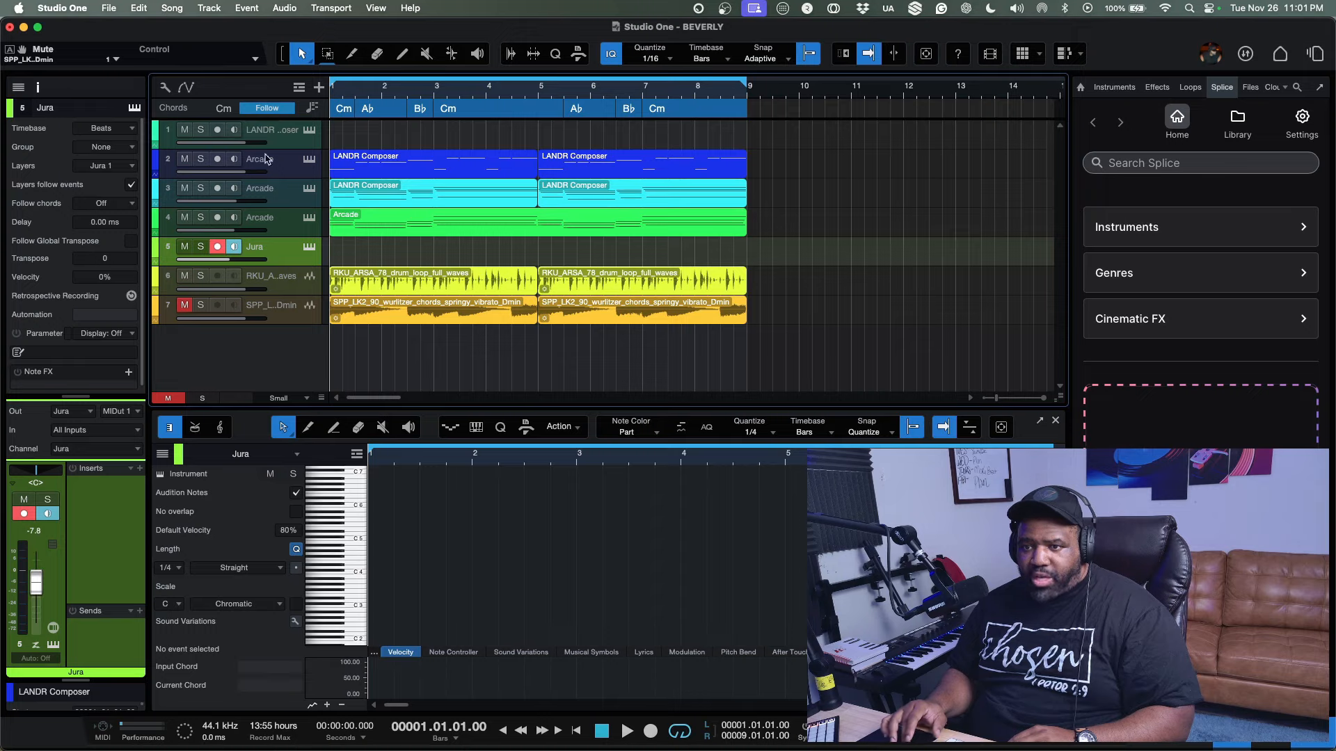
left_click(308, 130)
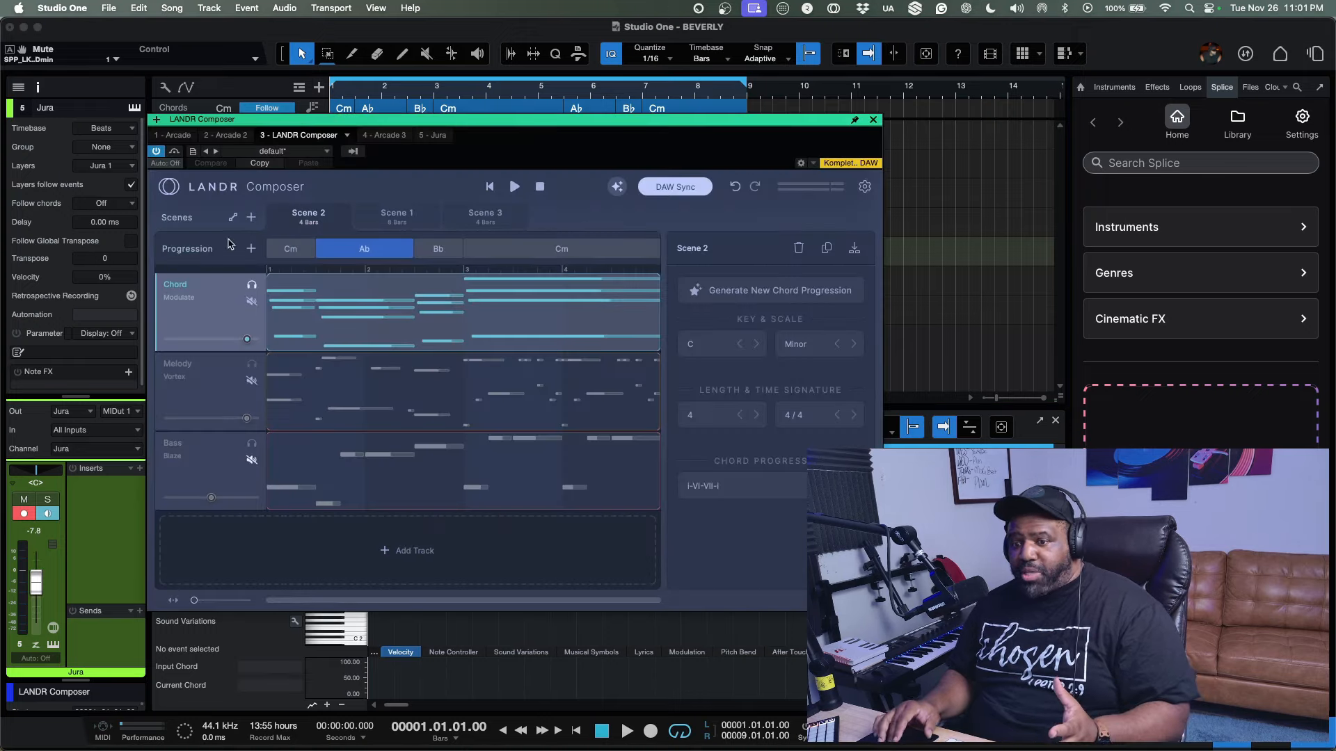
left_click(251, 304)
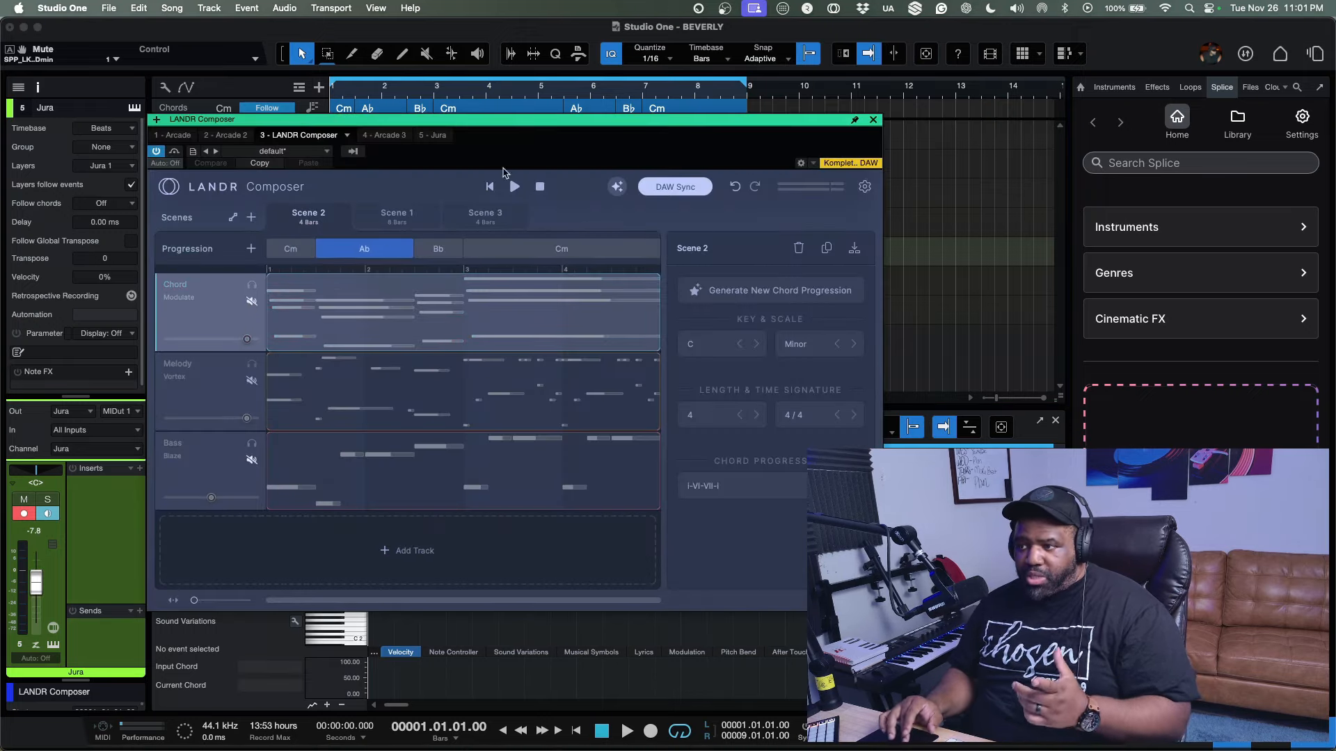
left_click(873, 121)
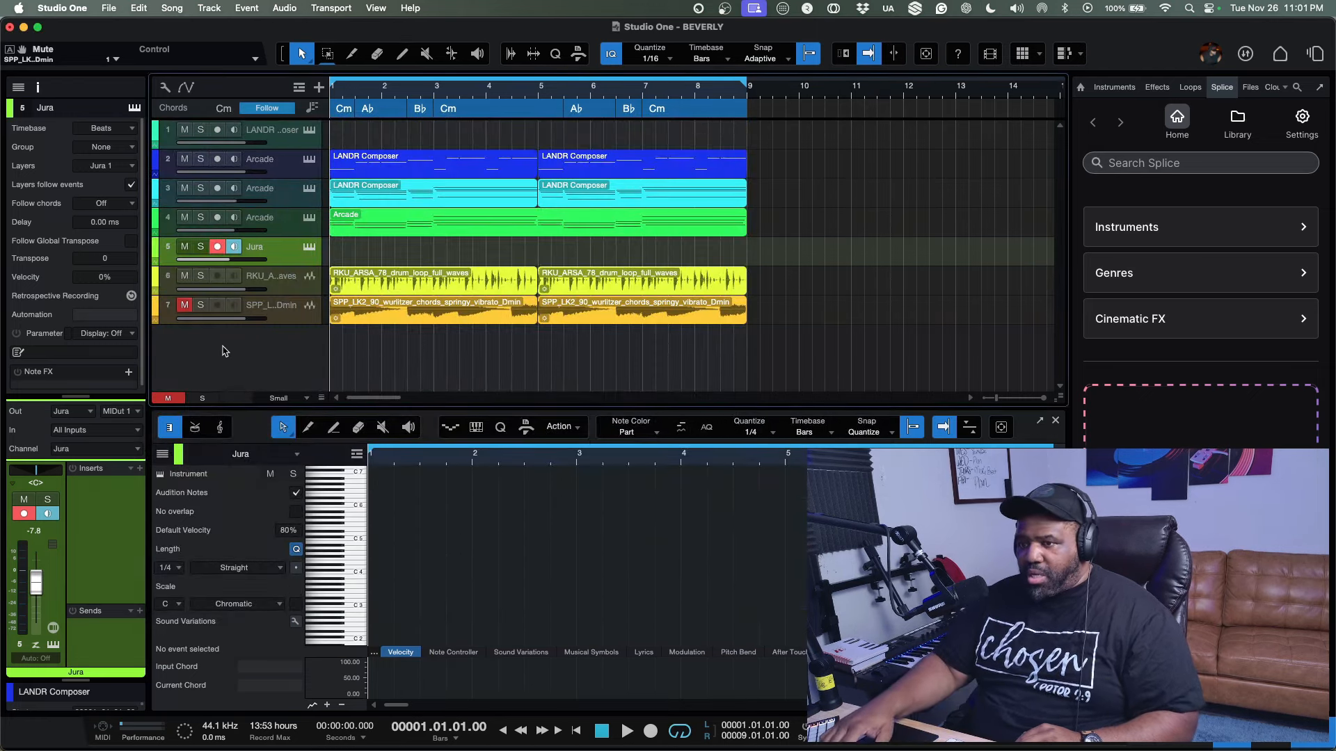
Play back the full arrangement with the other tracks, and open the Jura instrument.
key("space")
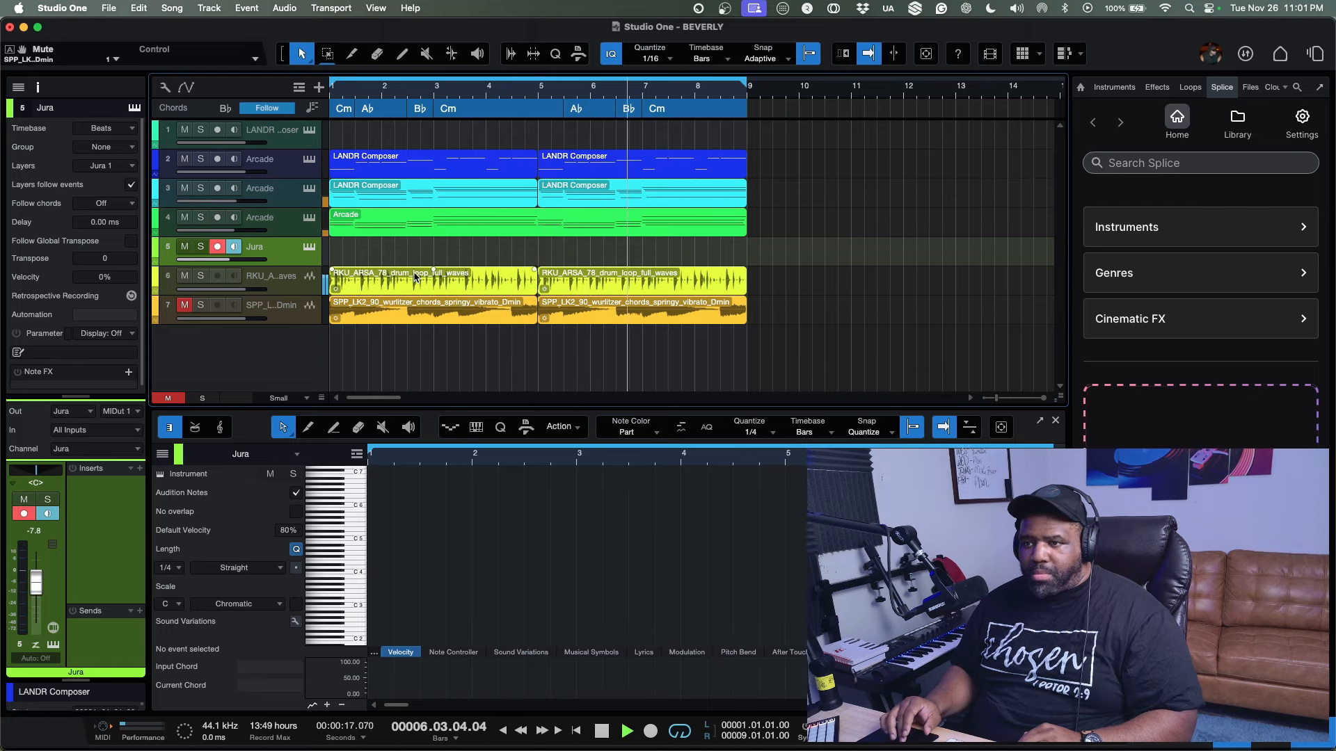
key("space")
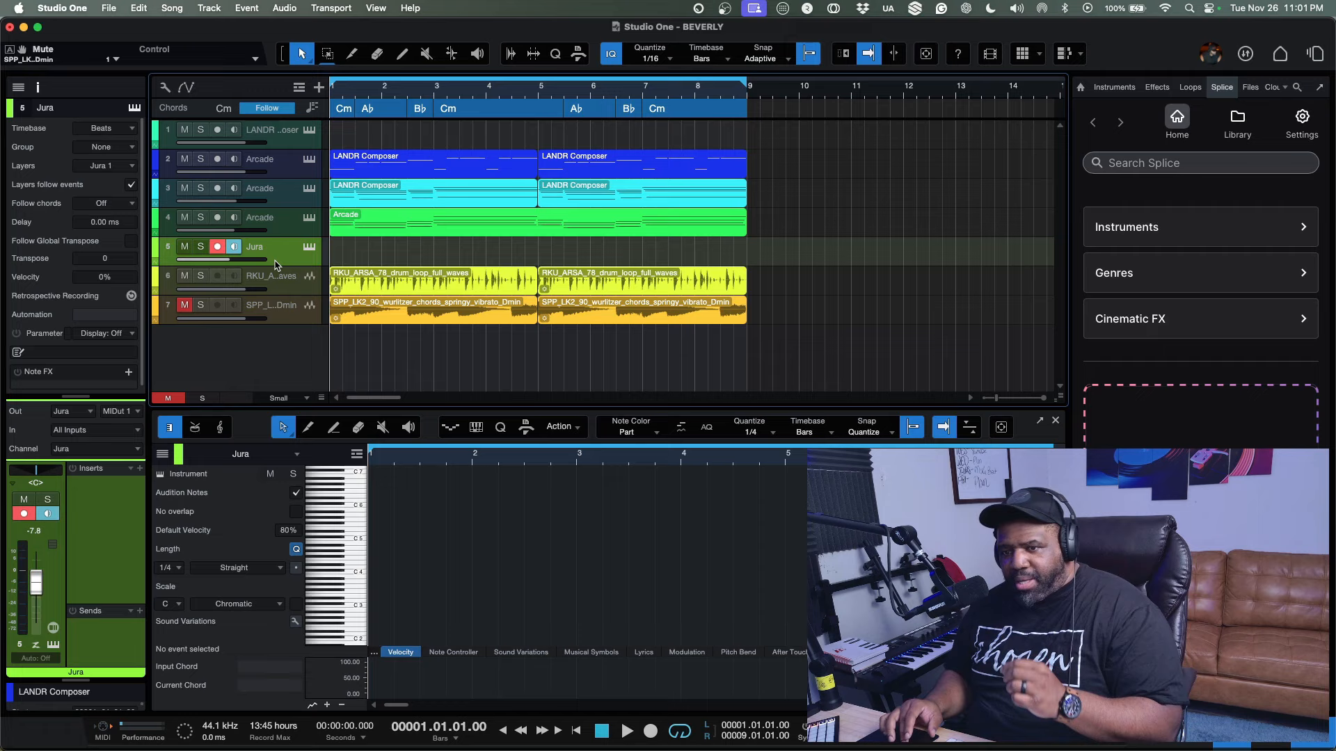
left_click(308, 247)
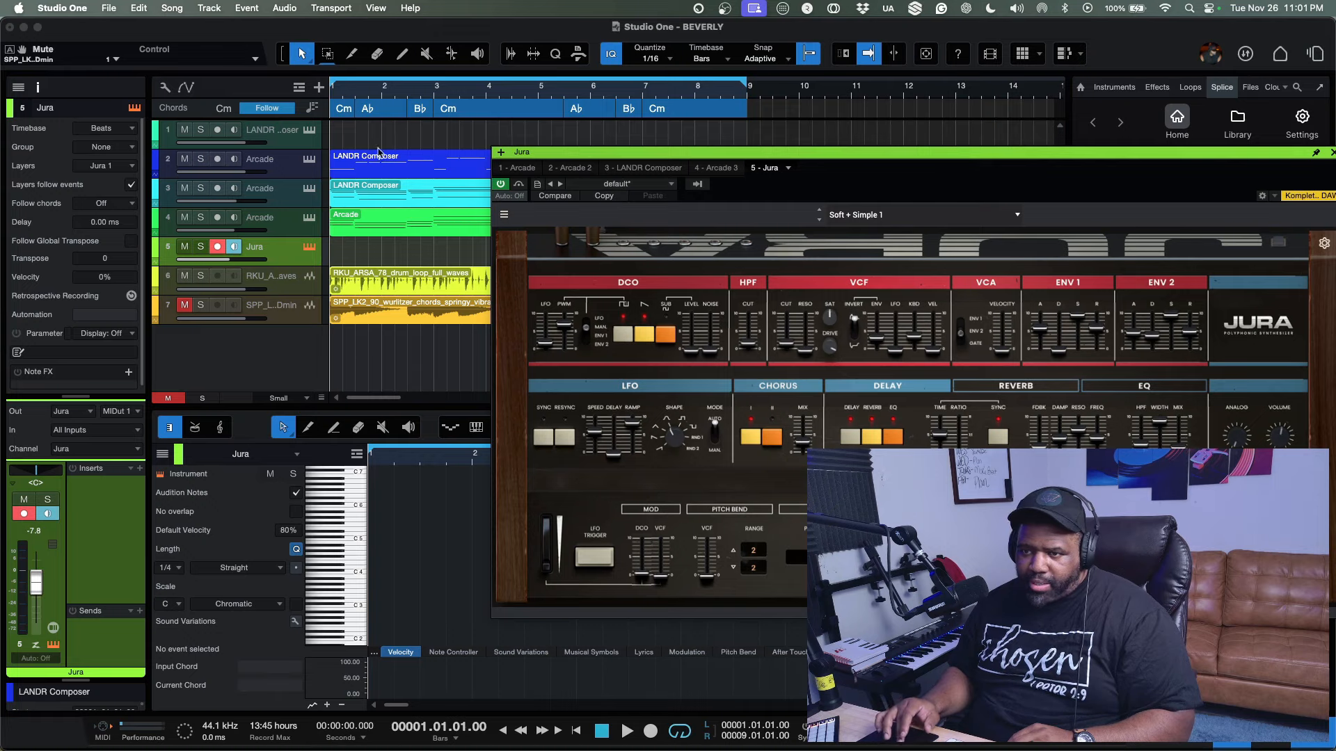
Reopen LANDR Composer, add an Arpeggios track to Scene 2, and audition it on its own.
left_click(308, 131)
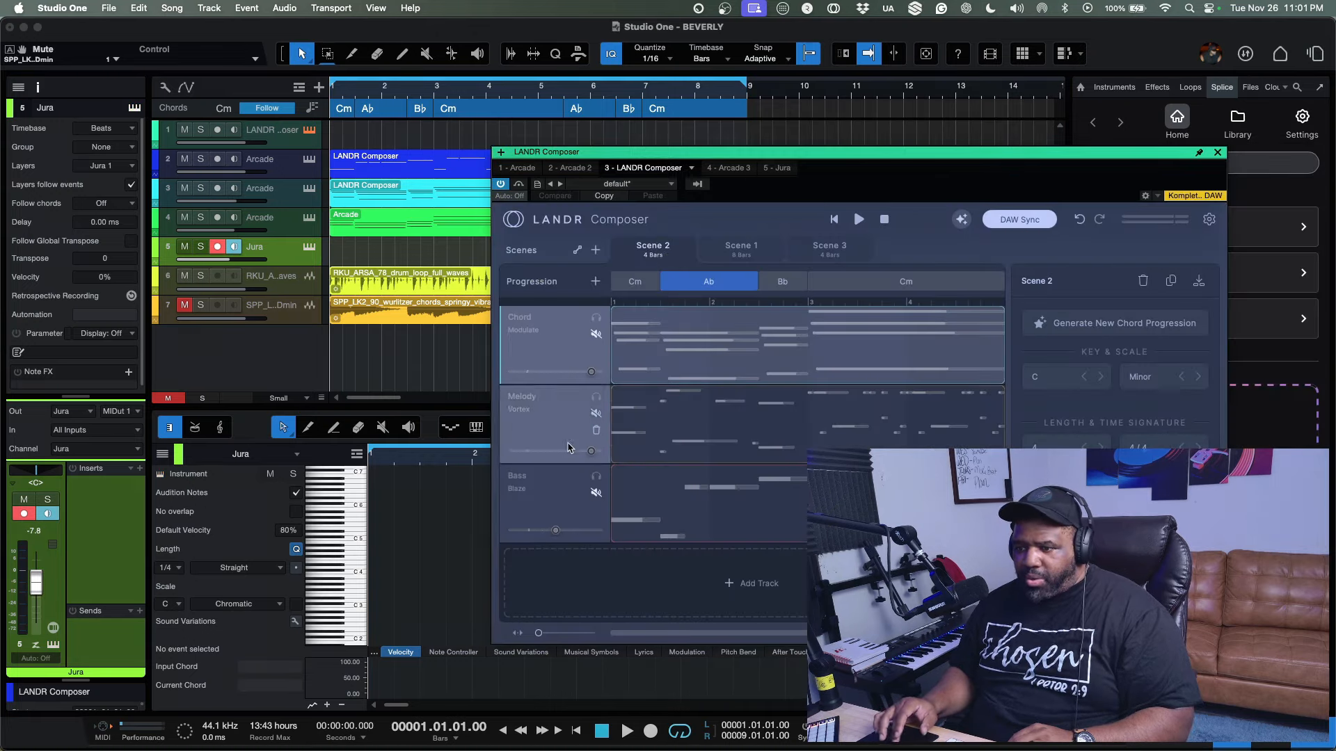
left_click(751, 583)
left_click(866, 583)
left_click(597, 573)
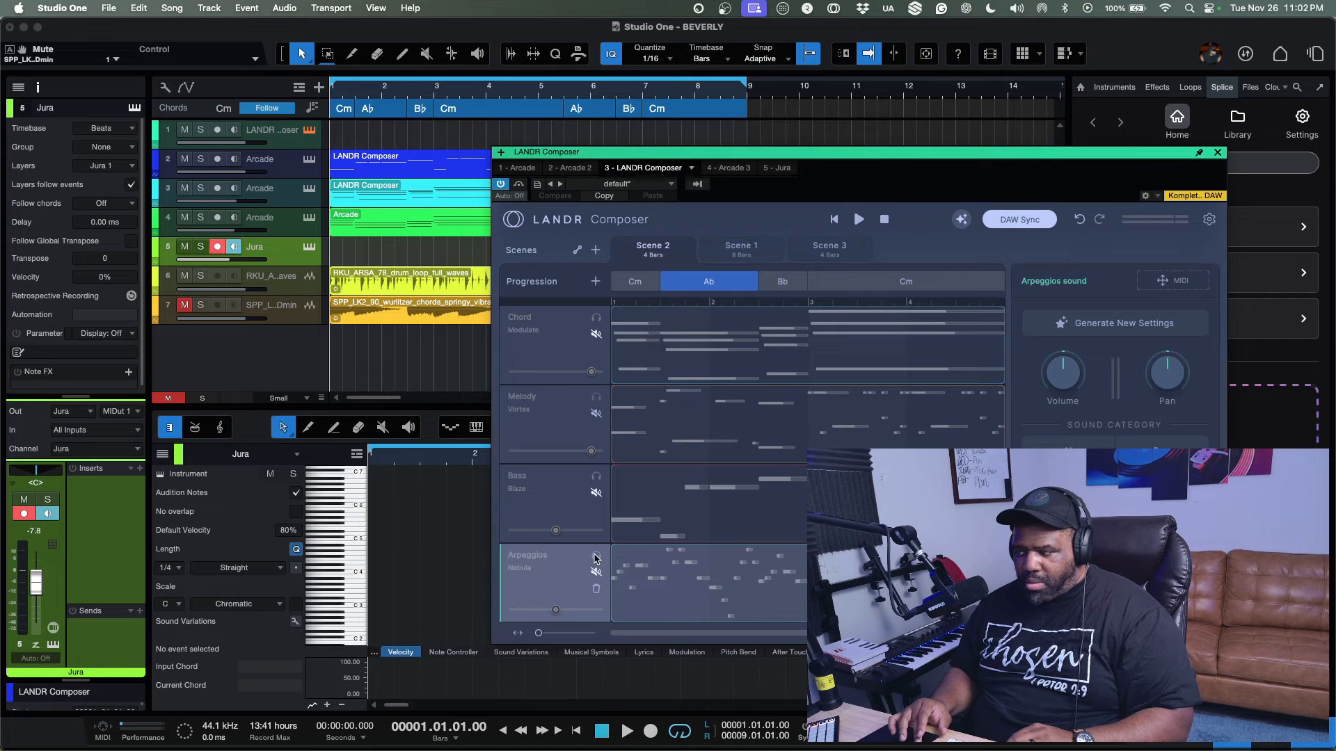
left_click(596, 574)
key("space")
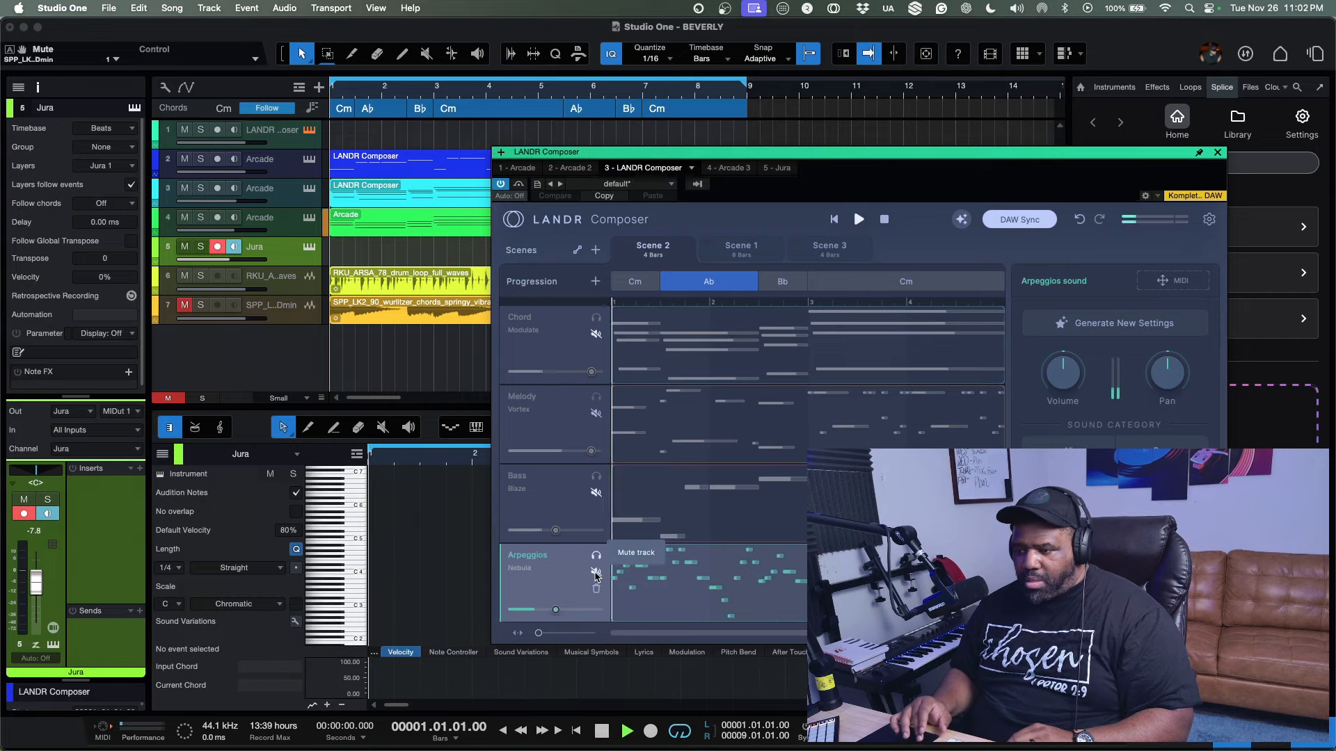